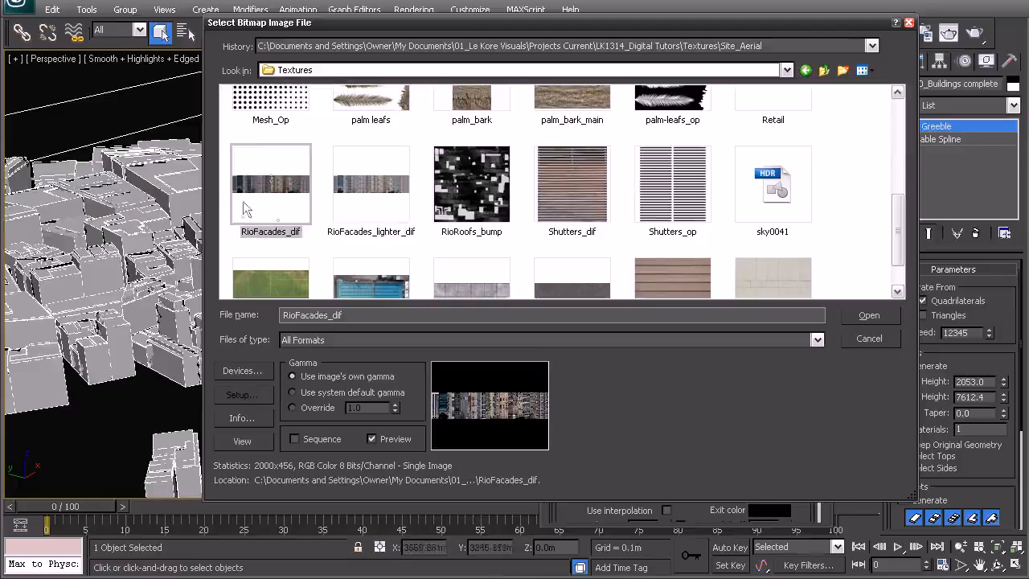
# Preview the RioFacades_lighter_dif image at full size and load it as the material's diffuse bitmap
pyautogui.click(362, 187)
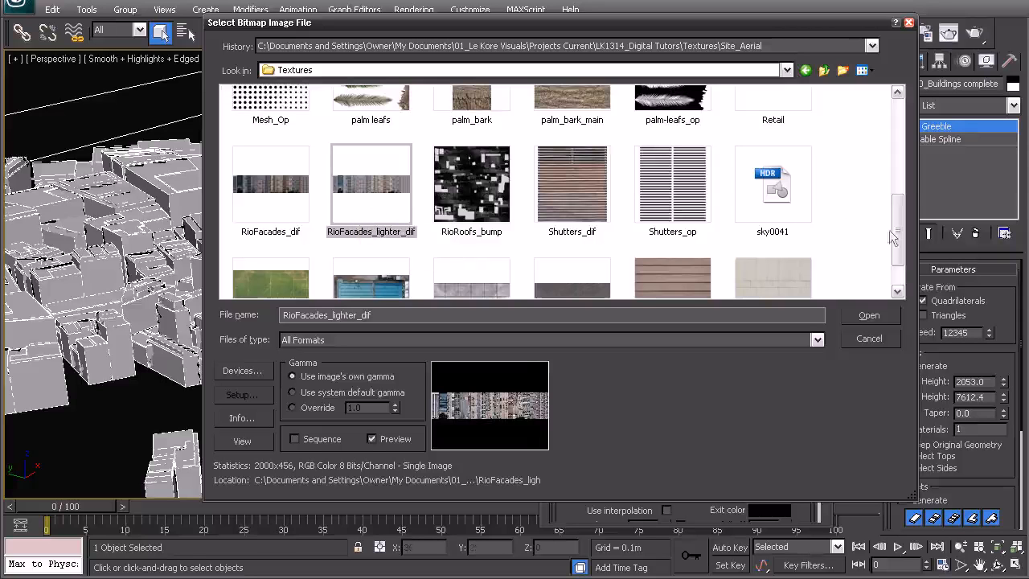
pyautogui.moveTo(901, 221); pyautogui.dragTo(901, 226)
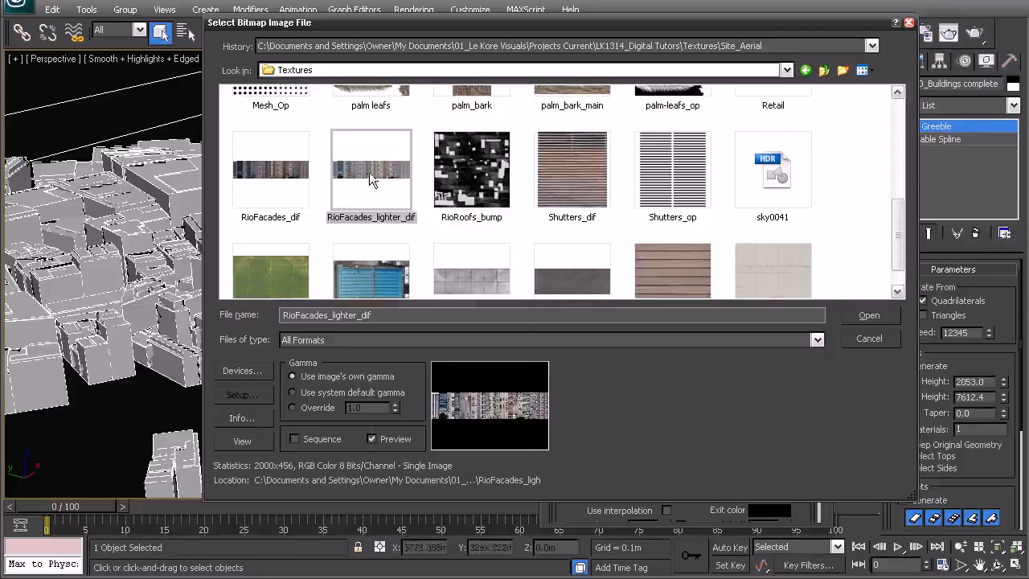
pyautogui.rightClick(373, 177)
pyautogui.click(383, 199)
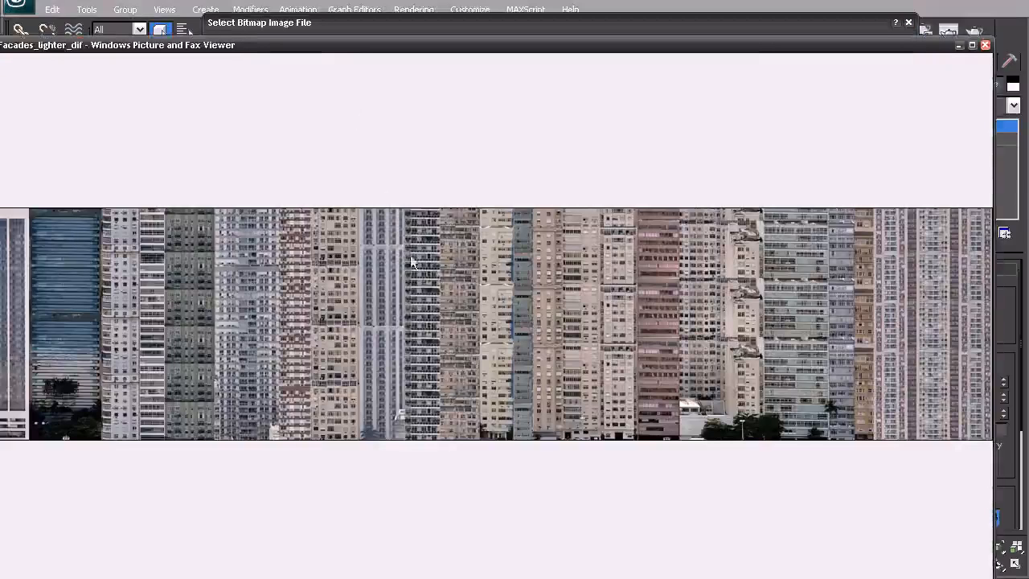
pyautogui.moveTo(321, 52); pyautogui.dragTo(340, 21)
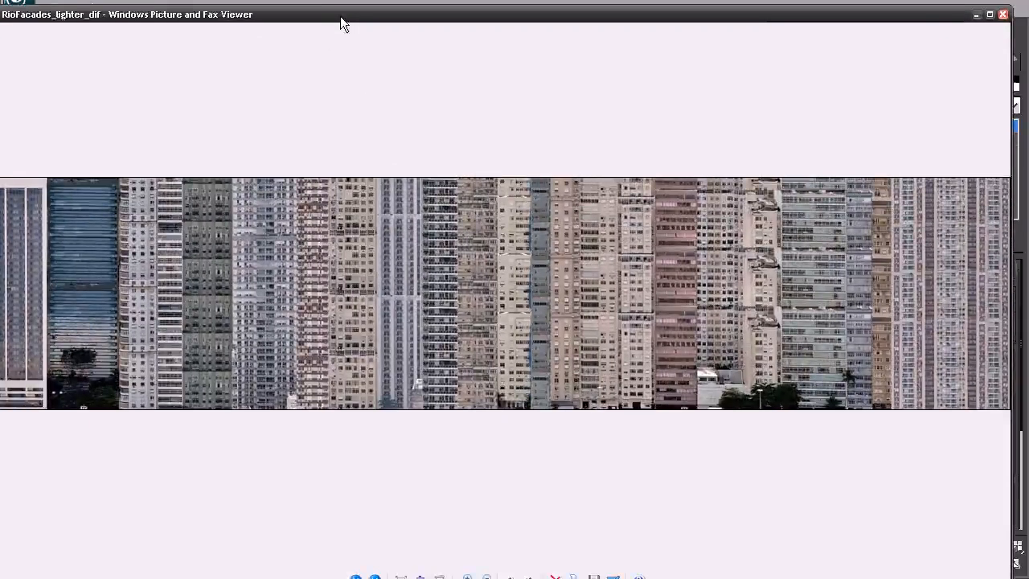
pyautogui.click(1003, 15)
pyautogui.click(862, 315)
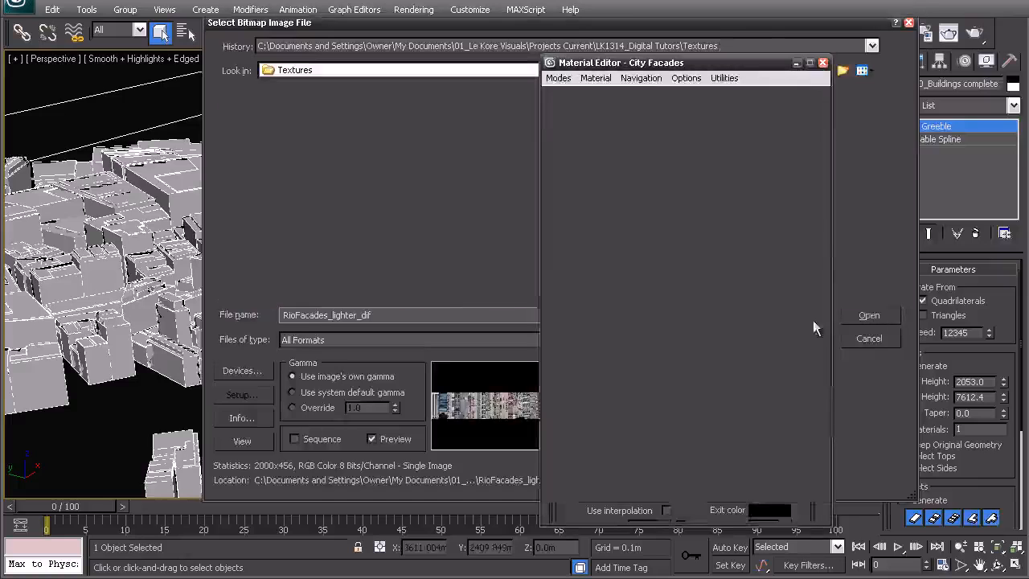
# Show the facade map in the viewport and assign the City Facades material to the selected buildings
pyautogui.click(749, 281)
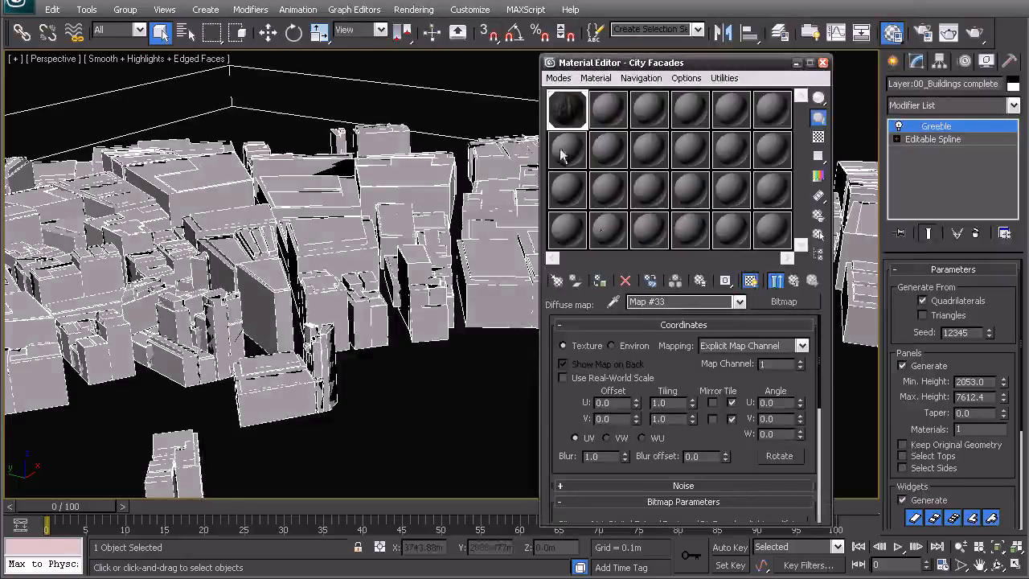
pyautogui.click(600, 280)
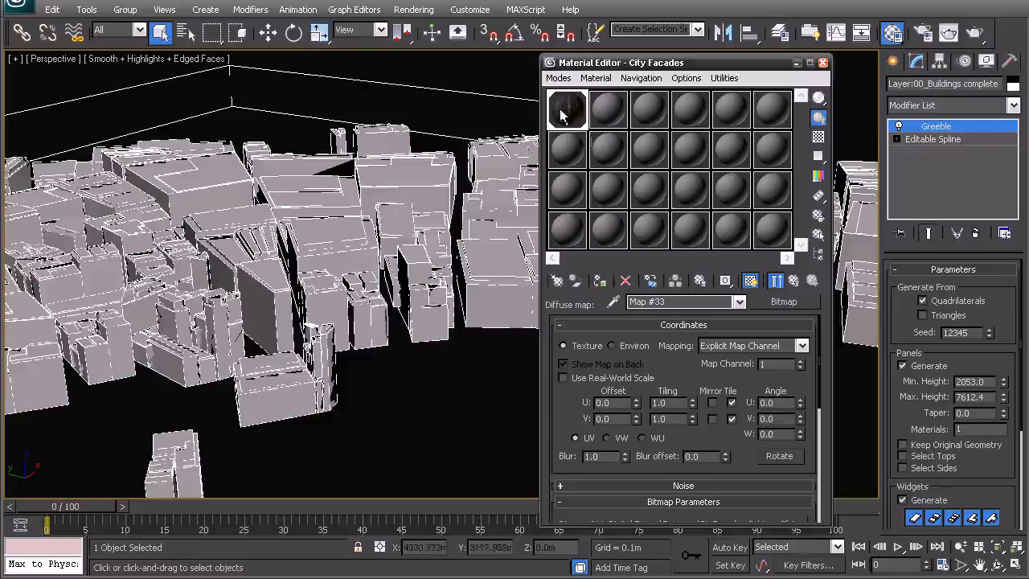
pyautogui.moveTo(396, 323); pyautogui.dragTo(357, 321, button='middle')
pyautogui.scroll(-1, 410, 301)
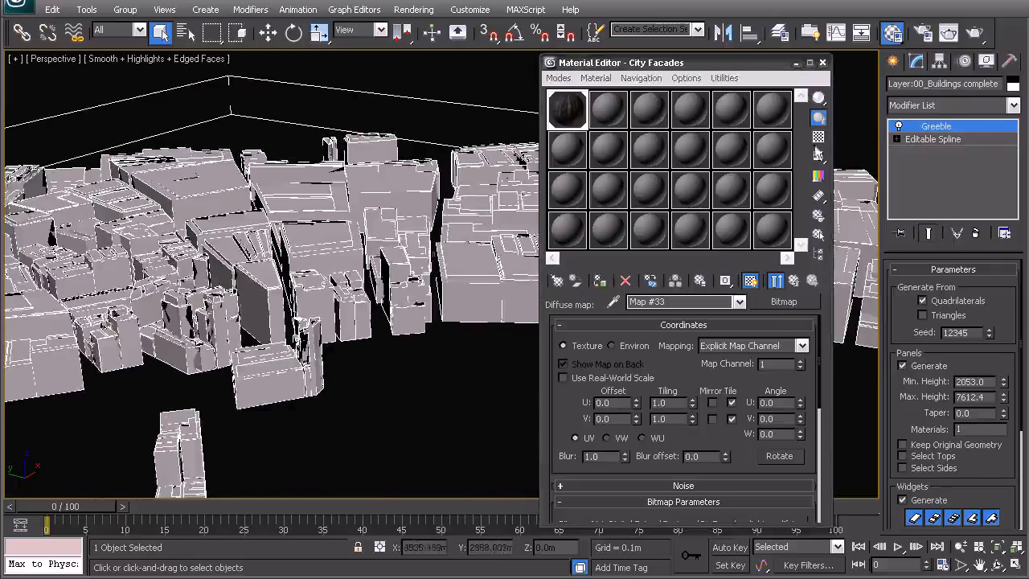
# Add a UVW Map modifier above Greeble on the buildings and set its mapping to Box
pyautogui.click(938, 108)
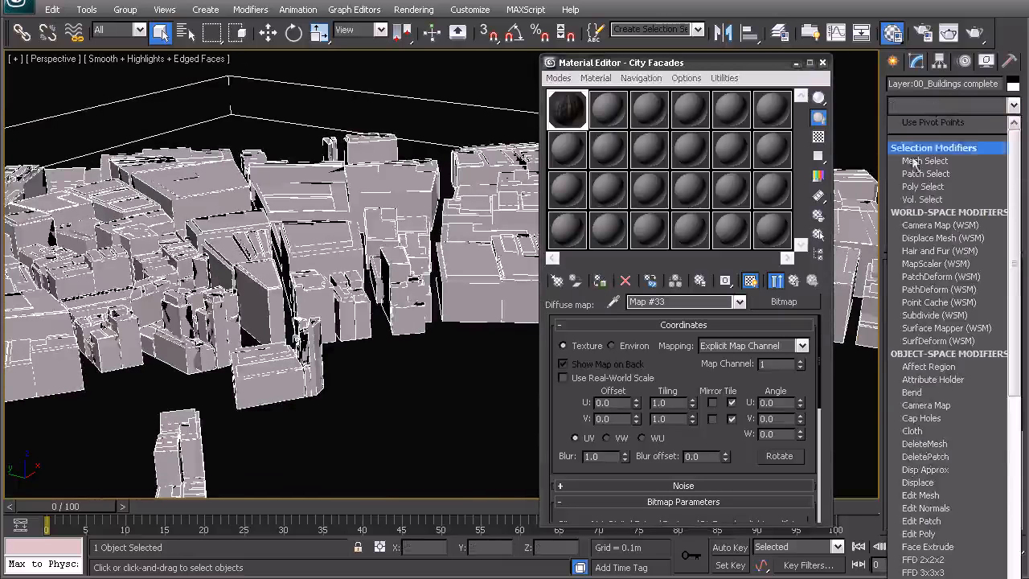
pyautogui.scroll(-15, 919, 476)
pyautogui.click(919, 477)
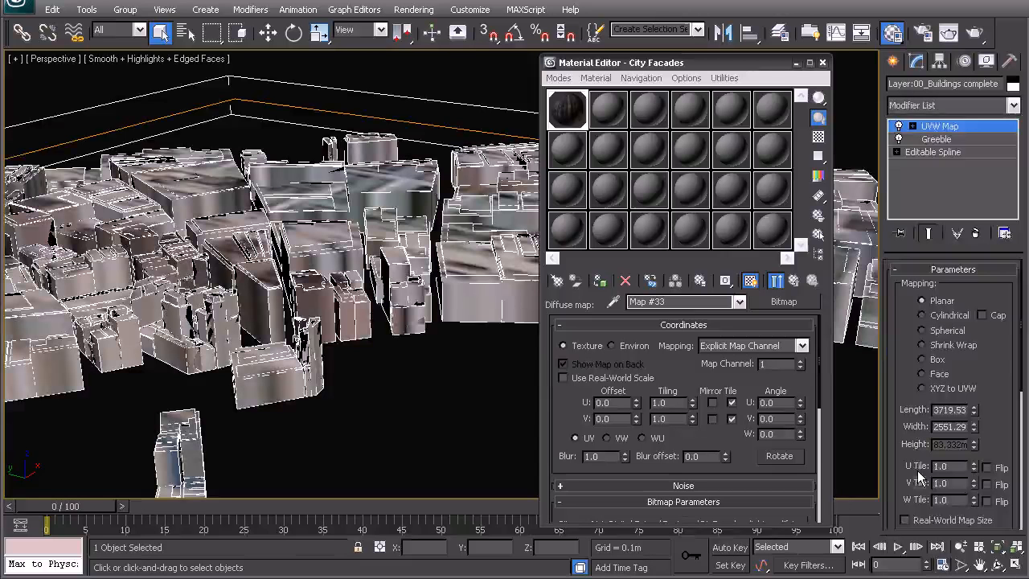
pyautogui.click(923, 359)
# Bitmap-fit the UVW mapping to the proportions of the RioFacades_lighter_dif image, browsing the textures as thumbnails
pyautogui.scroll(-5, 941, 438)
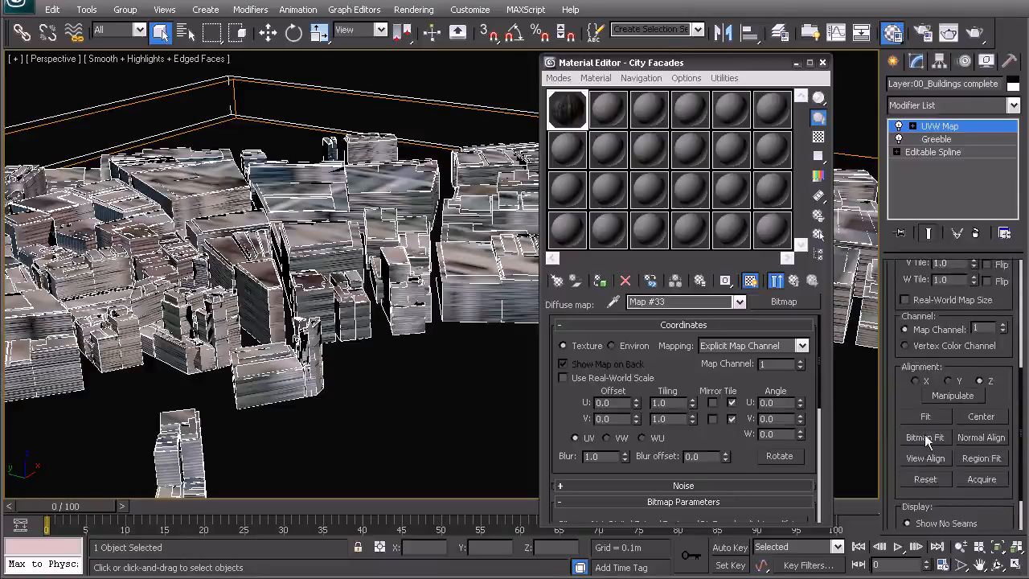
pyautogui.click(925, 439)
pyautogui.click(867, 72)
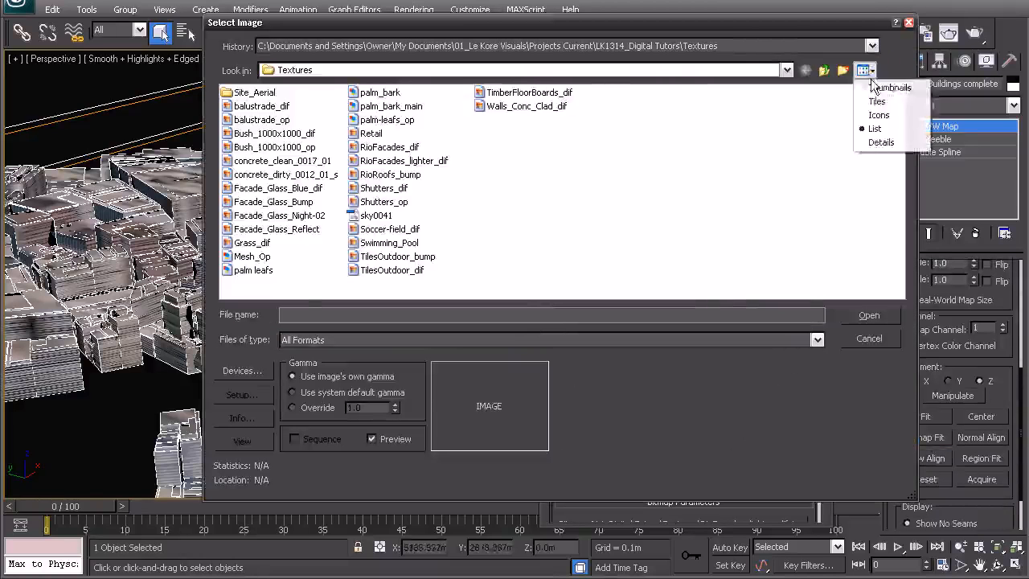
pyautogui.click(881, 87)
pyautogui.scroll(-6, 283, 220)
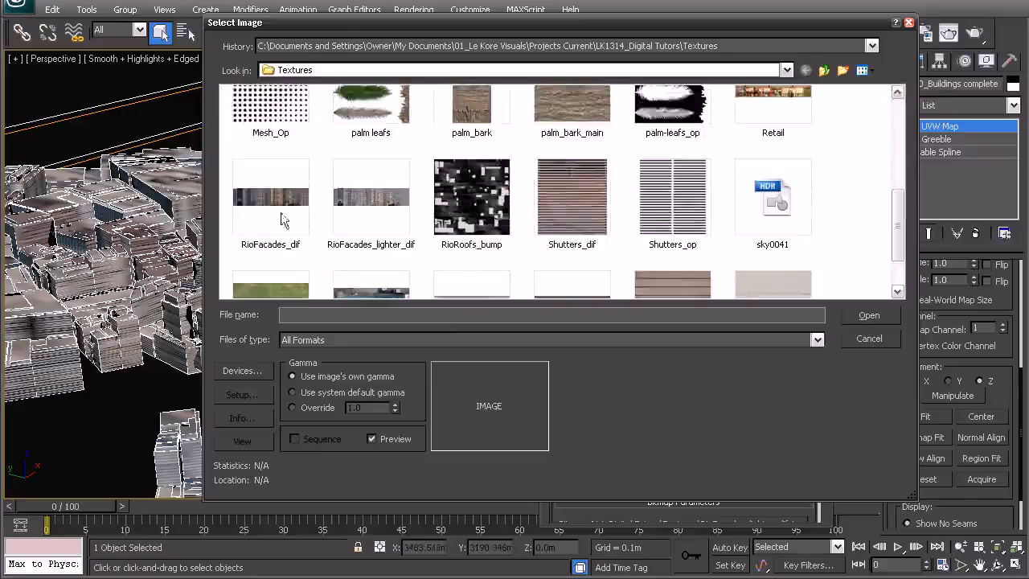
pyautogui.doubleClick(367, 198)
# Enter the UVW Map gizmo level and show the whole city in the top view
pyautogui.rightClick(331, 244)
pyautogui.click(293, 210)
pyautogui.press('w')
pyautogui.scroll(-7, 348, 251)
pyautogui.moveTo(347, 251); pyautogui.dragTo(173, 195, button='middle')
pyautogui.scroll(-5, 309, 259)
pyautogui.keyDown('alt'); pyautogui.moveTo(347, 241); pyautogui.dragTo(250, 282, button='middle'); pyautogui.keyUp('alt')
pyautogui.scroll(-2, 341, 271)
pyautogui.press('t')
pyautogui.press('z')
pyautogui.scroll(-2, 343, 271)
pyautogui.rightClick(345, 271)
pyautogui.click(321, 254)
pyautogui.moveTo(357, 265); pyautogui.dragTo(366, 269)
pyautogui.hotkey('ctrl', 'z')
# Scale the UVW Map gizmo up uniformly and stretch it along Y until its footprint is nearly square
pyautogui.scroll(4, 345, 277)
pyautogui.moveTo(201, 262); pyautogui.dragTo(506, 262, button='middle')
pyautogui.press('r')
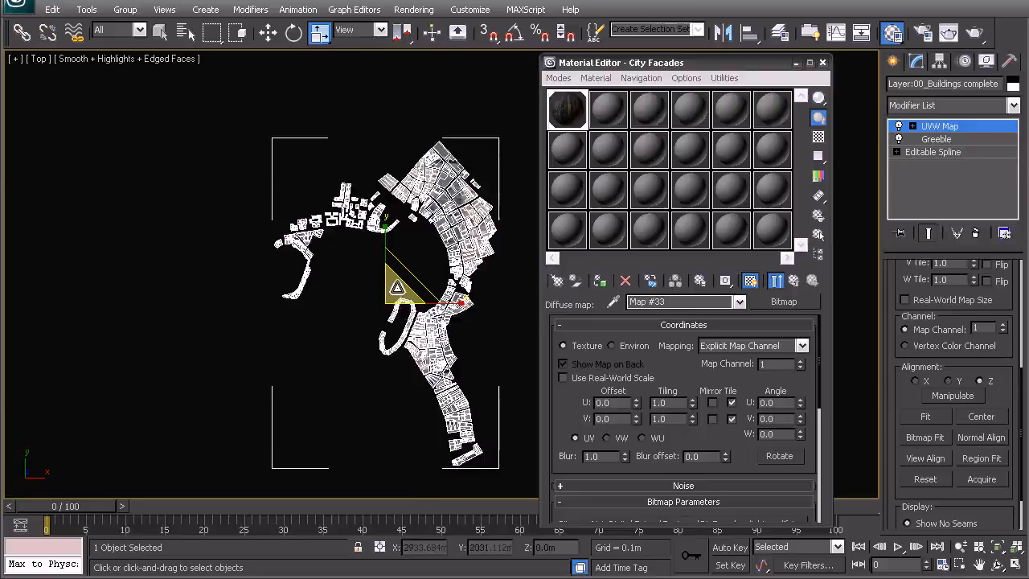
pyautogui.moveTo(320, 8); pyautogui.dragTo(332, 244)
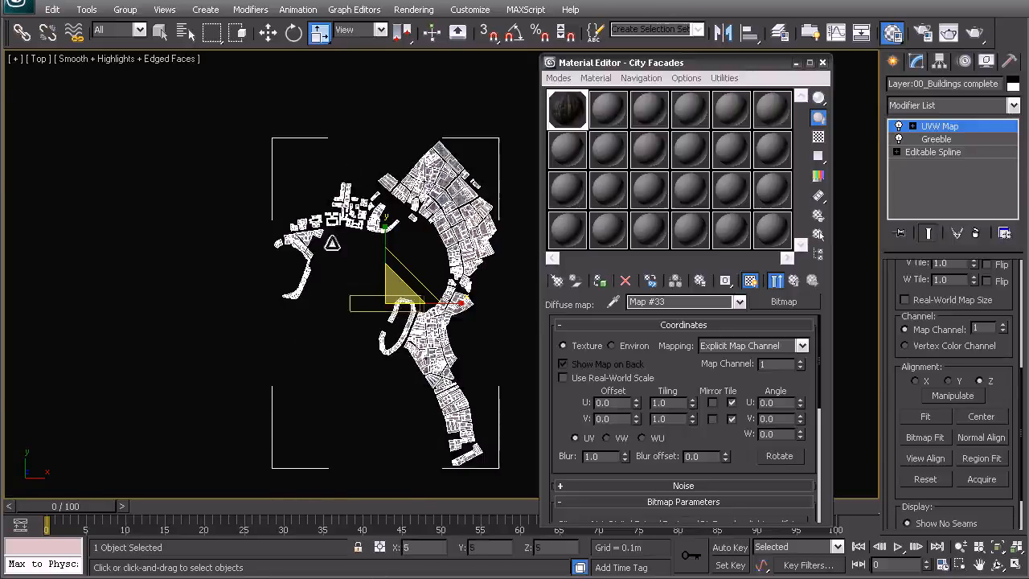
pyautogui.scroll(6, 387, 300)
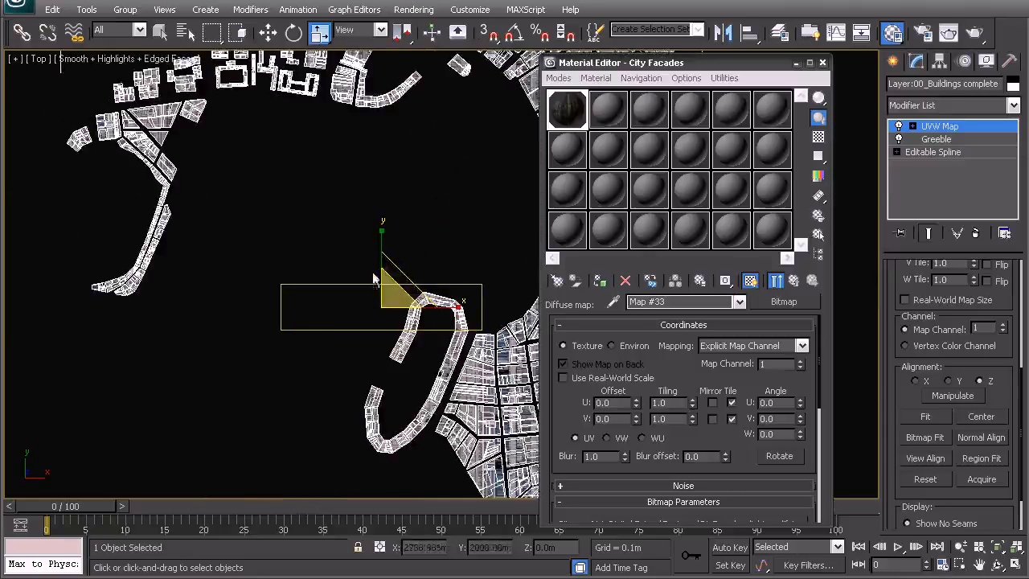
pyautogui.moveTo(397, 237); pyautogui.dragTo(357, 237, button='middle')
pyautogui.moveTo(340, 218); pyautogui.dragTo(339, 42)
# Move the mapping gizmo north-east onto the bay-side edge of the dense city blocks
pyautogui.moveTo(373, 250); pyautogui.dragTo(303, 306, button='middle')
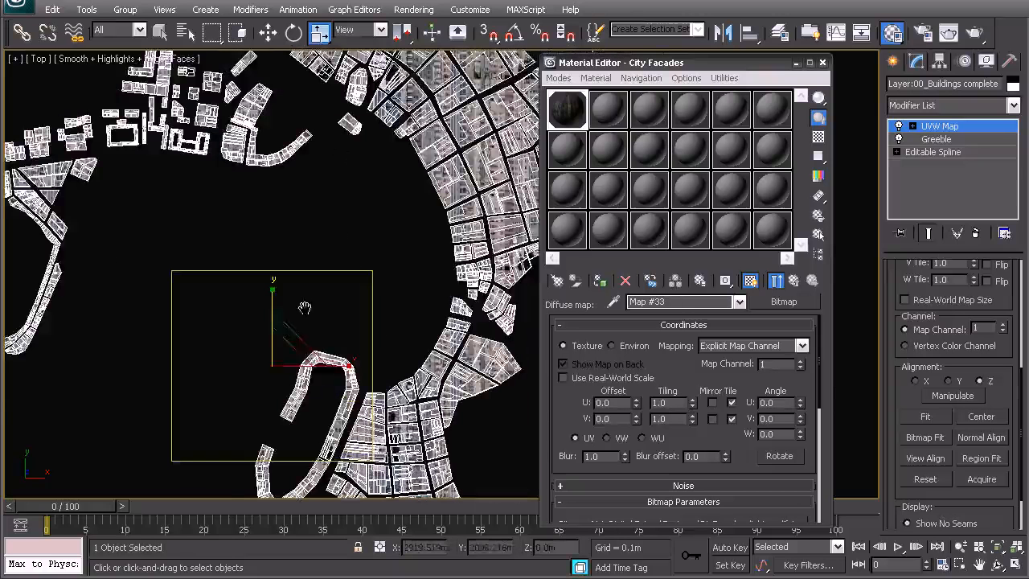
pyautogui.press('w')
pyautogui.moveTo(294, 347); pyautogui.dragTo(426, 118)
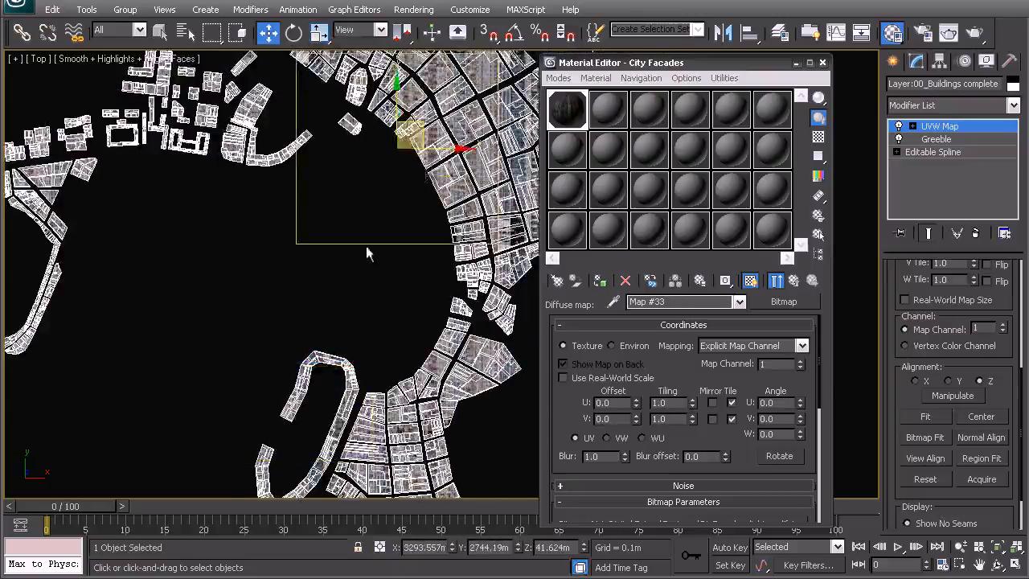
pyautogui.moveTo(429, 167); pyautogui.dragTo(358, 269, button='middle')
pyautogui.scroll(3, 358, 269)
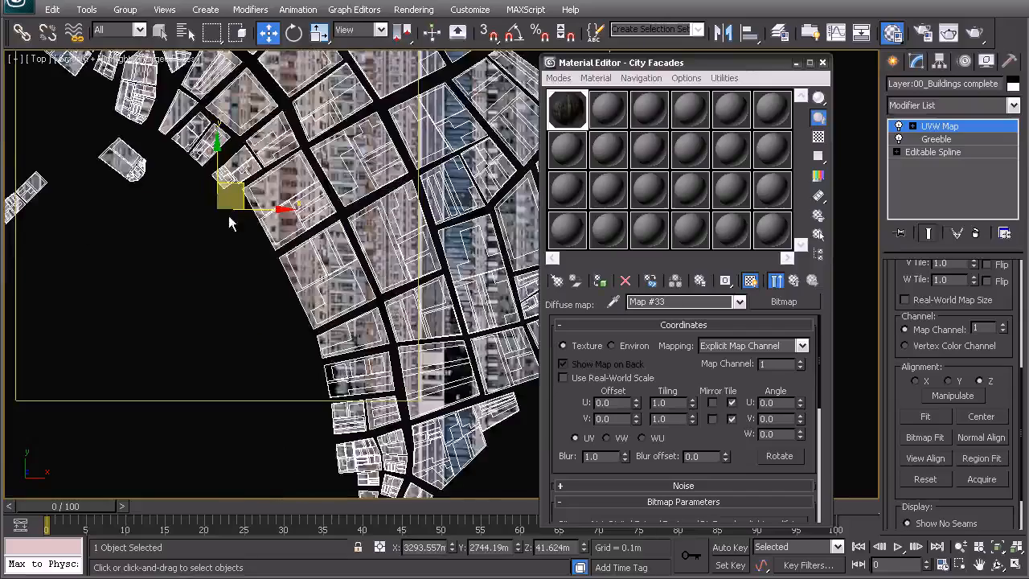
# Examine the mapped facades in perspective from several angles and close the Material Editor
pyautogui.press('p')
pyautogui.press('z')
pyautogui.keyDown('alt'); pyautogui.moveTo(293, 294); pyautogui.dragTo(431, 211, button='middle'); pyautogui.keyUp('alt')
pyautogui.scroll(8, 434, 218)
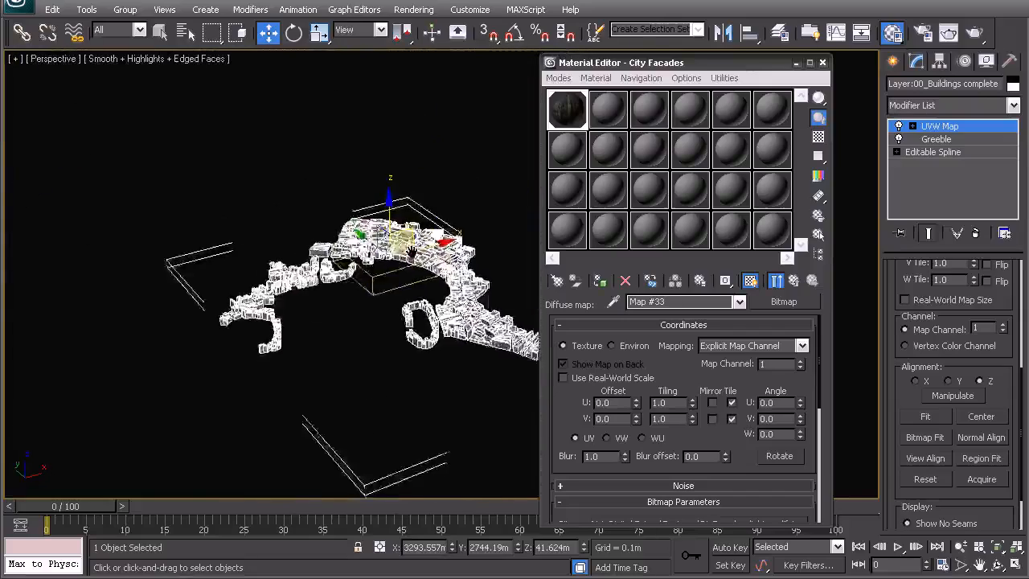
pyautogui.scroll(3, 317, 291)
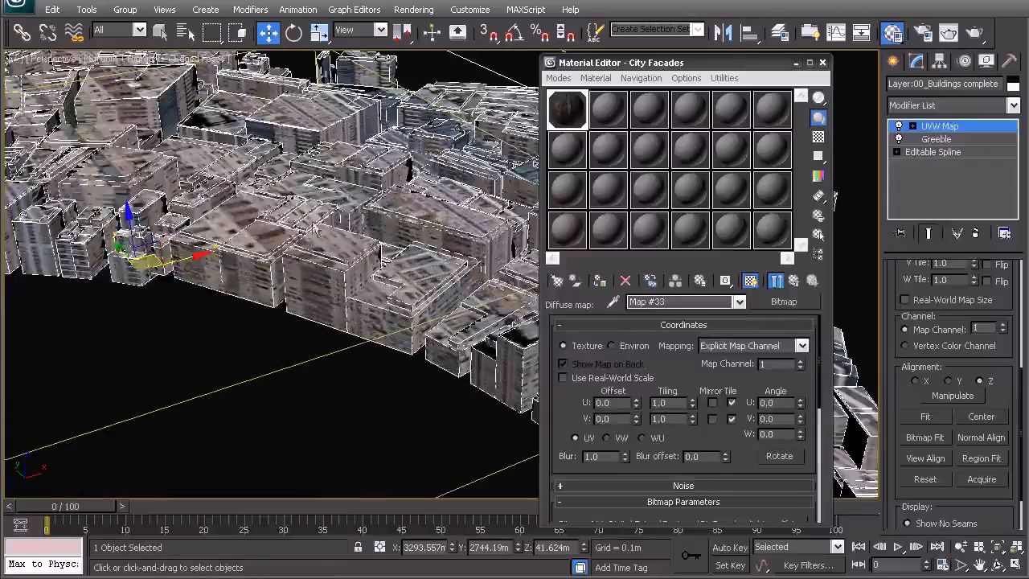
pyautogui.keyDown('alt'); pyautogui.moveTo(341, 228); pyautogui.dragTo(303, 291, button='middle'); pyautogui.keyUp('alt')
pyautogui.scroll(-5, 343, 269)
pyautogui.scroll(5, 116, 305)
pyautogui.moveTo(114, 305); pyautogui.dragTo(405, 220, button='middle')
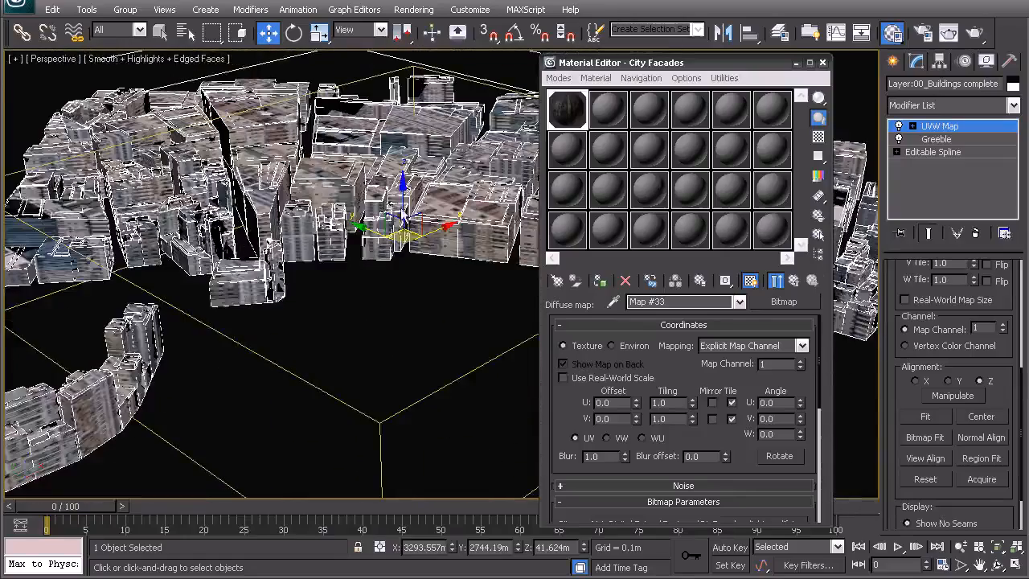
pyautogui.click(823, 62)
pyautogui.scroll(-5, 419, 237)
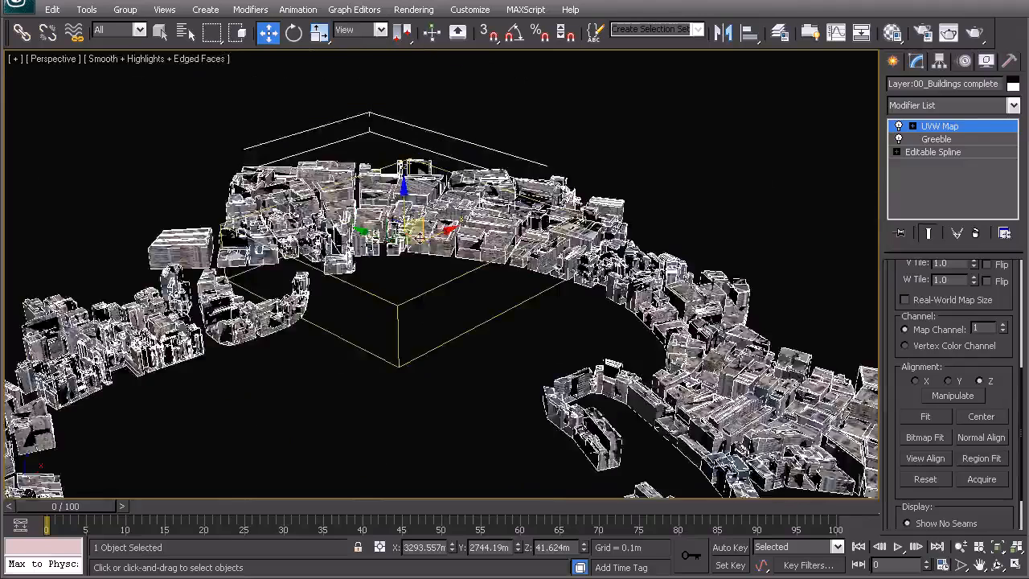
pyautogui.moveTo(385, 244); pyautogui.dragTo(378, 213, button='middle')
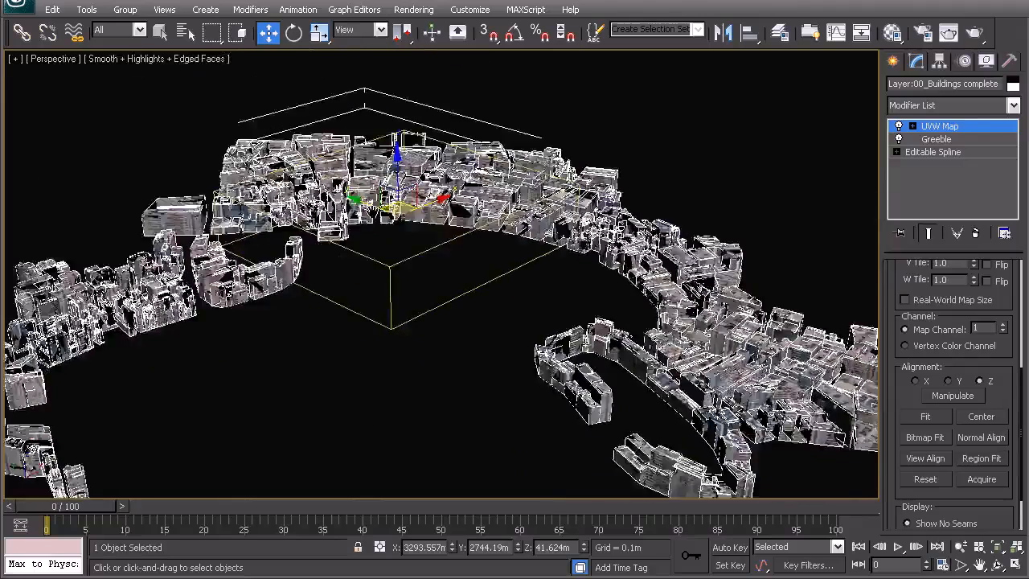
# In the front view, scale the mapping gizmo down uniformly until it is only slightly taller than the buildings
pyautogui.press('f')
pyautogui.press('z')
pyautogui.moveTo(507, 296); pyautogui.dragTo(426, 286, button='middle')
pyautogui.scroll(5, 475, 290)
pyautogui.scroll(3, 475, 294)
pyautogui.moveTo(562, 228); pyautogui.dragTo(540, 265, button='middle')
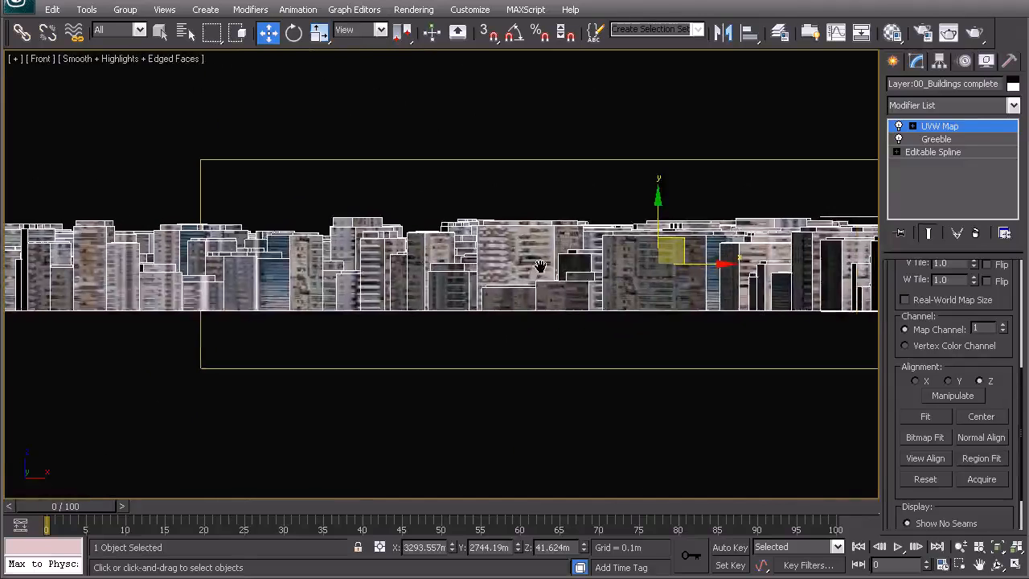
pyautogui.moveTo(681, 245); pyautogui.dragTo(388, 326)
pyautogui.press('r')
pyautogui.scroll(3, 320, 281)
pyautogui.moveTo(221, 282); pyautogui.dragTo(437, 269, button='middle')
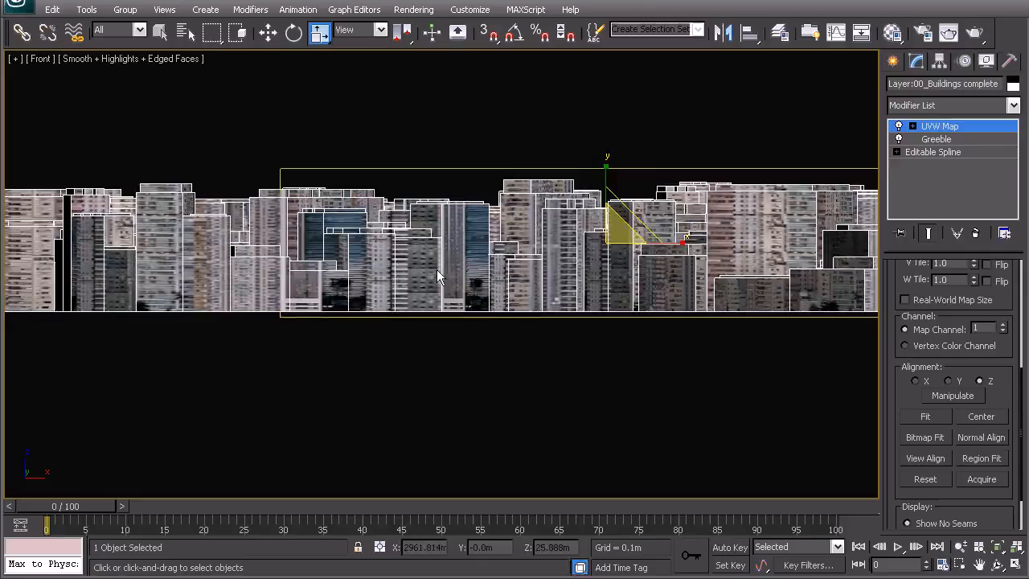
# Move the mapping gizmo so its lower edge lines up with the building bases, and return to the modifier's top level
pyautogui.scroll(2, 435, 275)
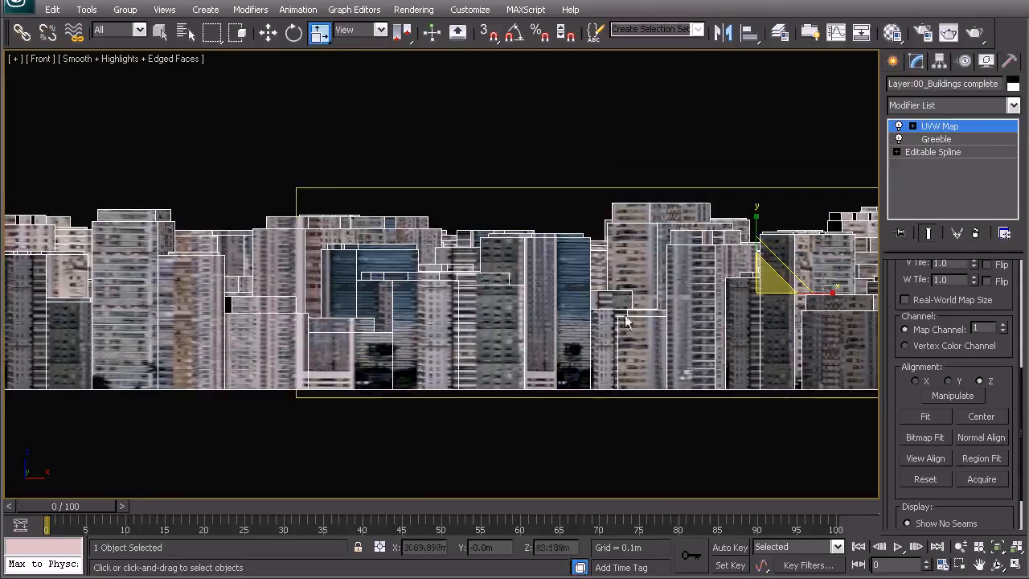
pyautogui.press('w')
pyautogui.moveTo(776, 267); pyautogui.dragTo(531, 255)
pyautogui.moveTo(328, 314)
pyautogui.mouseDown(button='middle')
pyautogui.moveTo(489, 314)
pyautogui.moveTo(309, 318)
pyautogui.mouseUp(button='middle')
pyautogui.rightClick(440, 304)
pyautogui.click(396, 287)
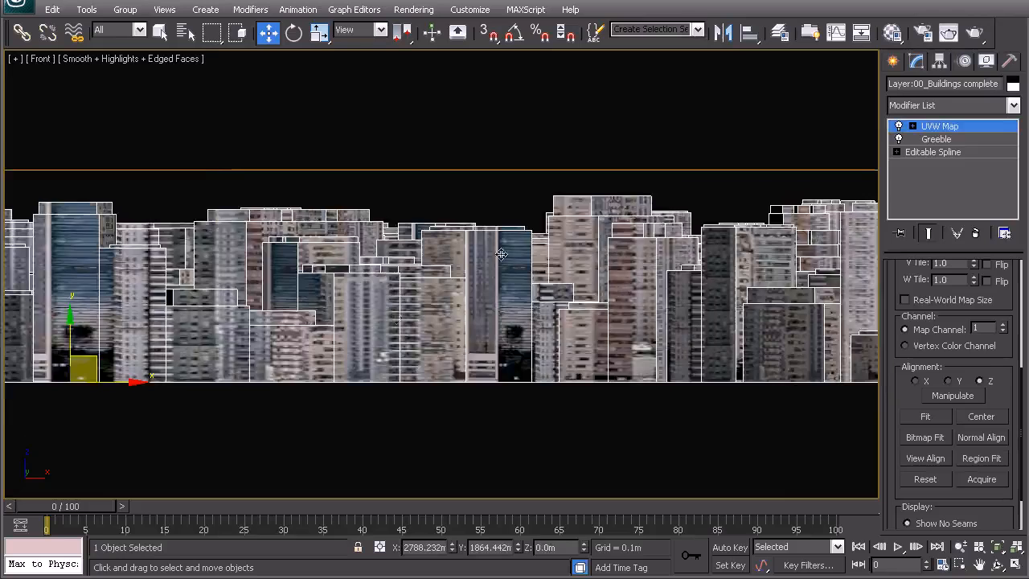
# Examine how the facade texture sits on the buildings, close up in the front view and around the bay in perspective
pyautogui.scroll(5, 590, 329)
pyautogui.moveTo(526, 341); pyautogui.dragTo(463, 302, button='middle')
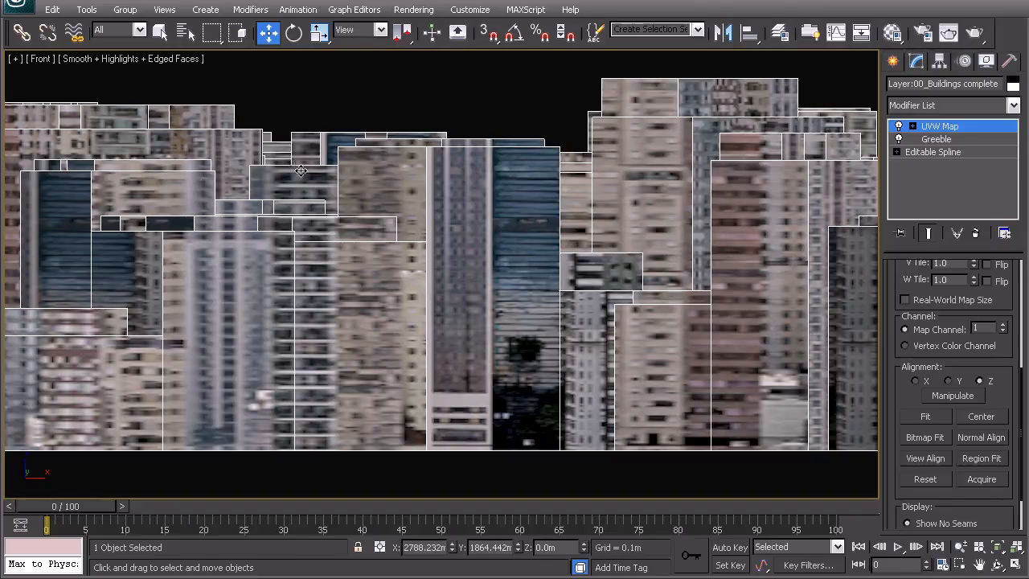
pyautogui.moveTo(263, 213); pyautogui.dragTo(361, 366, button='middle')
pyautogui.press('p')
pyautogui.scroll(4, 361, 367)
pyautogui.moveTo(567, 221); pyautogui.dragTo(524, 297, button='middle')
pyautogui.scroll(4, 523, 295)
pyautogui.keyDown('alt'); pyautogui.moveTo(463, 332); pyautogui.dragTo(501, 336, button='middle'); pyautogui.keyUp('alt')
pyautogui.moveTo(338, 336); pyautogui.dragTo(487, 258, button='middle')
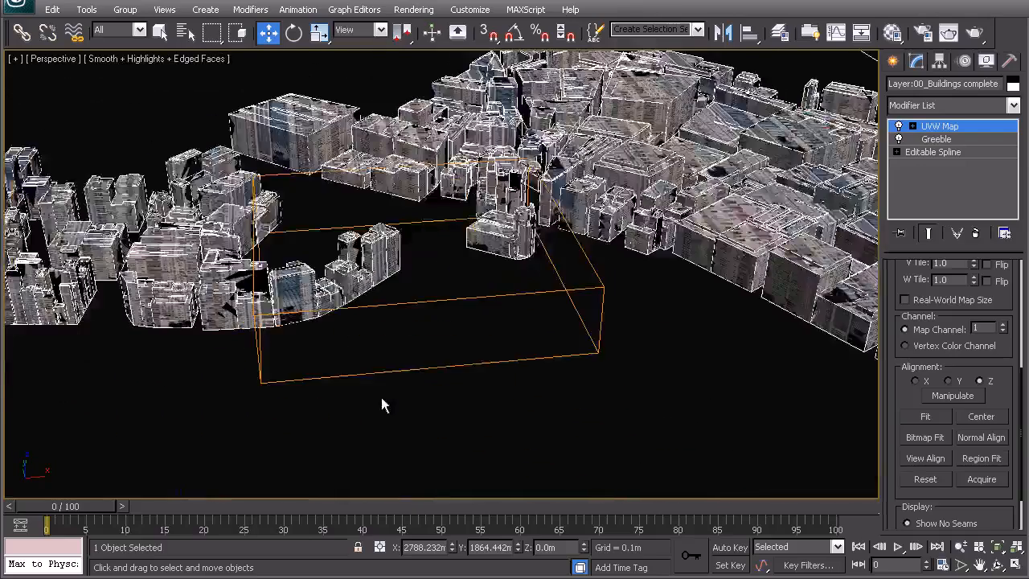
pyautogui.click(381, 397)
pyautogui.moveTo(394, 278); pyautogui.dragTo(554, 238, button='middle')
# Turn off edged faces in the perspective view and look over the textured buildings
pyautogui.press('F4')
pyautogui.moveTo(415, 257); pyautogui.dragTo(460, 252, button='middle')
pyautogui.scroll(4, 460, 253)
pyautogui.click(460, 253)
pyautogui.scroll(-3, 328, 211)
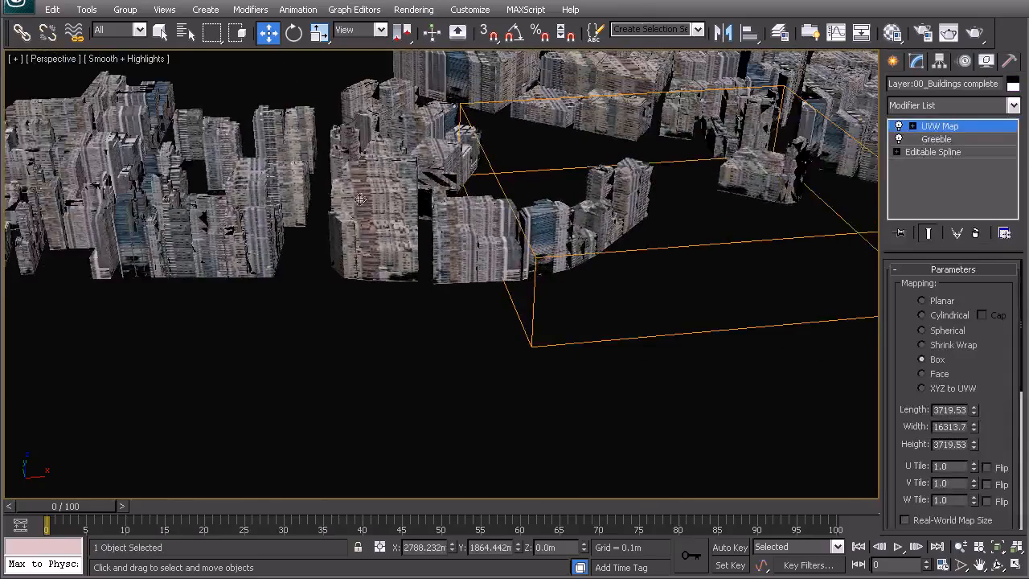
pyautogui.scroll(-5, 409, 282)
pyautogui.keyDown('alt'); pyautogui.moveTo(409, 282); pyautogui.dragTo(496, 278, button='middle'); pyautogui.keyUp('alt')
# Rotate the UVW Map gizmo about its vertical axis and return to the modifier's top level
pyautogui.press('e')
pyautogui.rightClick(496, 277)
pyautogui.click(474, 249)
pyautogui.press('w')
pyautogui.moveTo(441, 181); pyautogui.dragTo(448, 276, button='middle')
pyautogui.scroll(4, 447, 275)
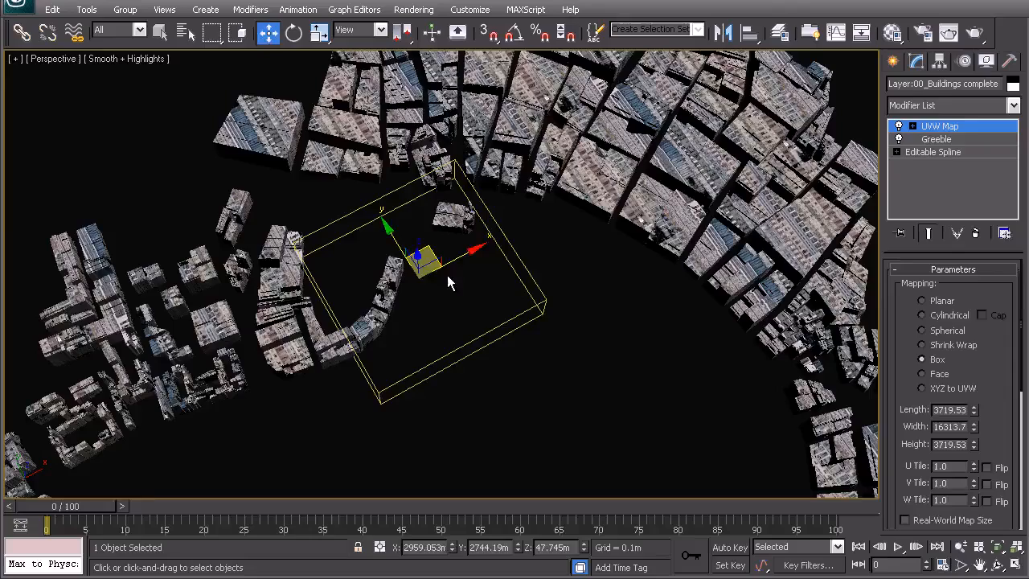
pyautogui.press('e')
pyautogui.moveTo(470, 302); pyautogui.dragTo(490, 273)
pyautogui.rightClick(491, 273)
pyautogui.rightClick(434, 253)
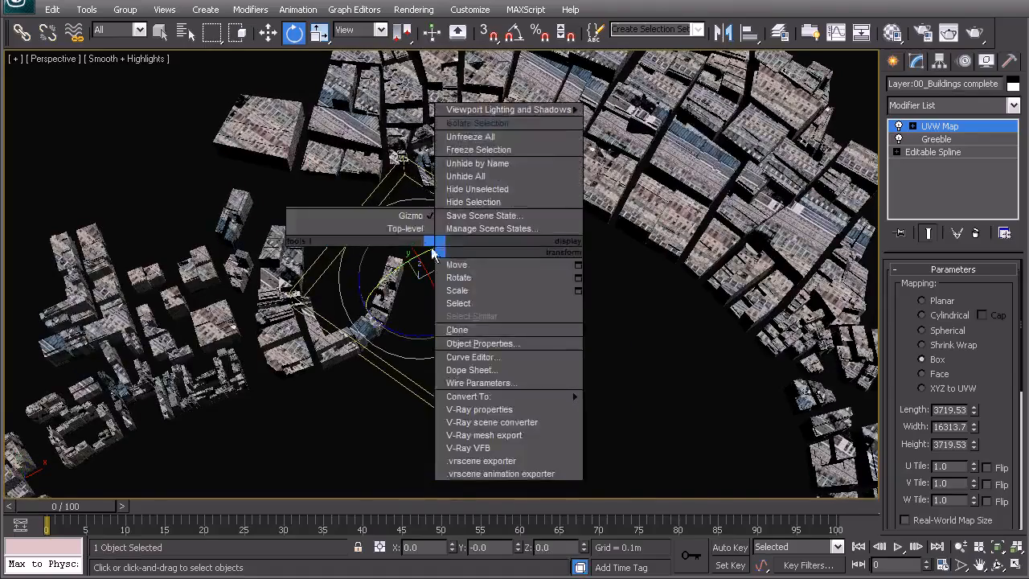
pyautogui.click(419, 229)
# Inspect the facade mapping with the buildings deselected, reselect them and open the Material Editor
pyautogui.click(530, 303)
pyautogui.moveTo(532, 303); pyautogui.dragTo(407, 408, button='middle')
pyautogui.keyDown('alt'); pyautogui.moveTo(347, 337); pyautogui.dragTo(635, 334, button='middle'); pyautogui.keyUp('alt')
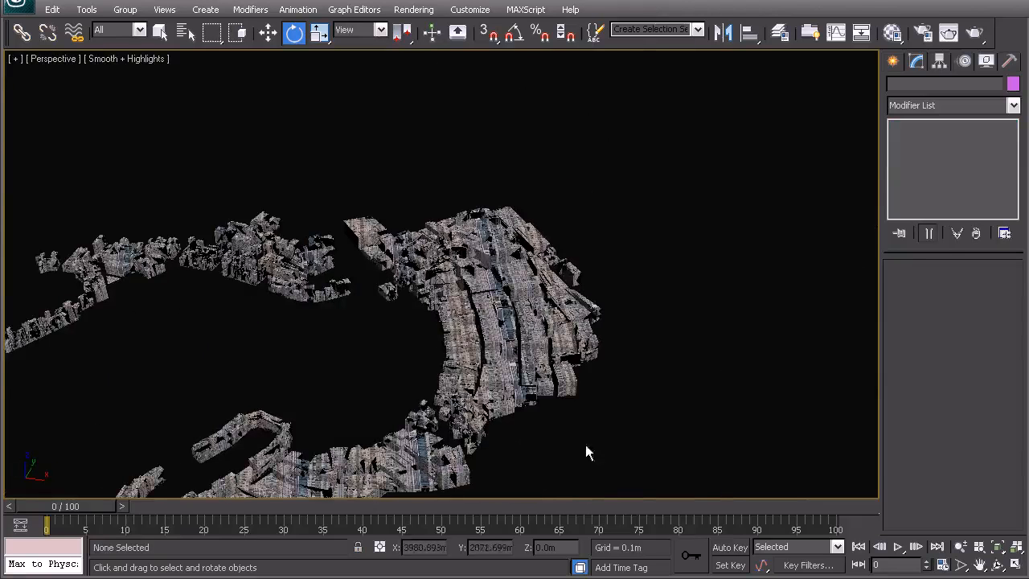
pyautogui.keyDown('alt'); pyautogui.moveTo(431, 350); pyautogui.dragTo(464, 310, button='middle'); pyautogui.keyUp('alt')
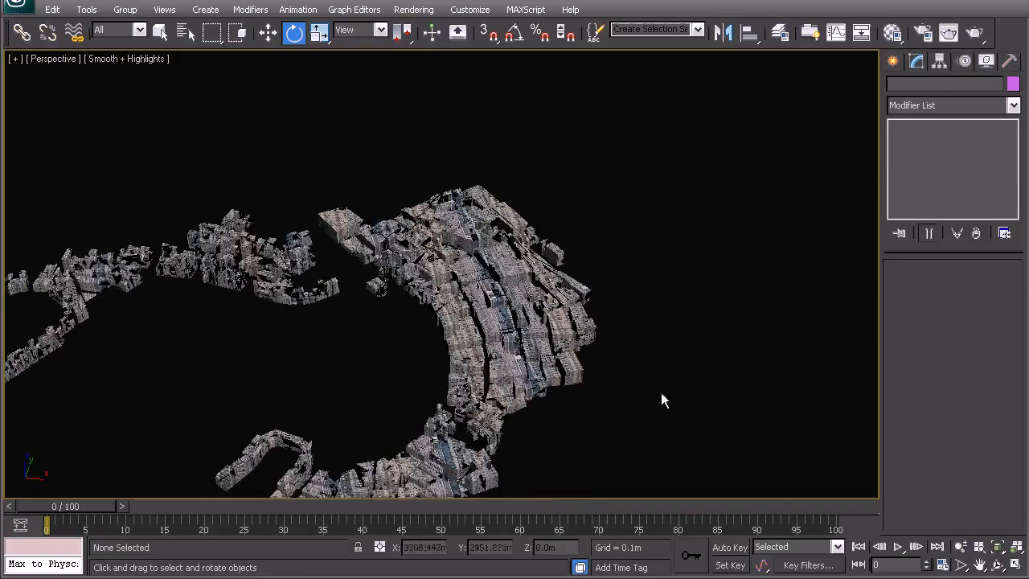
pyautogui.keyDown('alt'); pyautogui.moveTo(356, 335); pyautogui.dragTo(504, 336, button='middle'); pyautogui.keyUp('alt')
pyautogui.click(352, 361)
pyautogui.press('m')
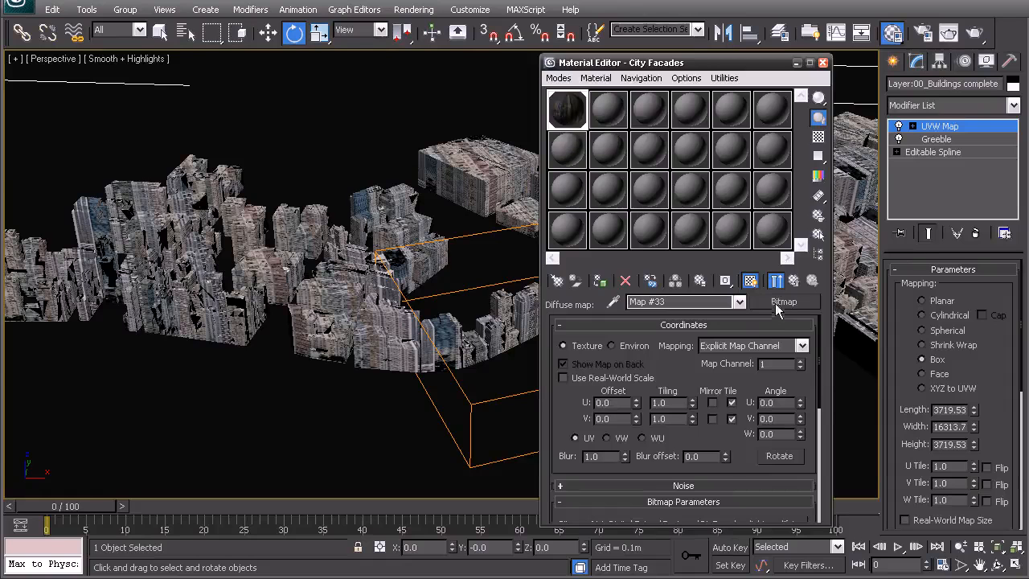
# Convert the City Facades material to a Multi/Sub-Object material, keeping the old material as a sub-material
pyautogui.click(795, 283)
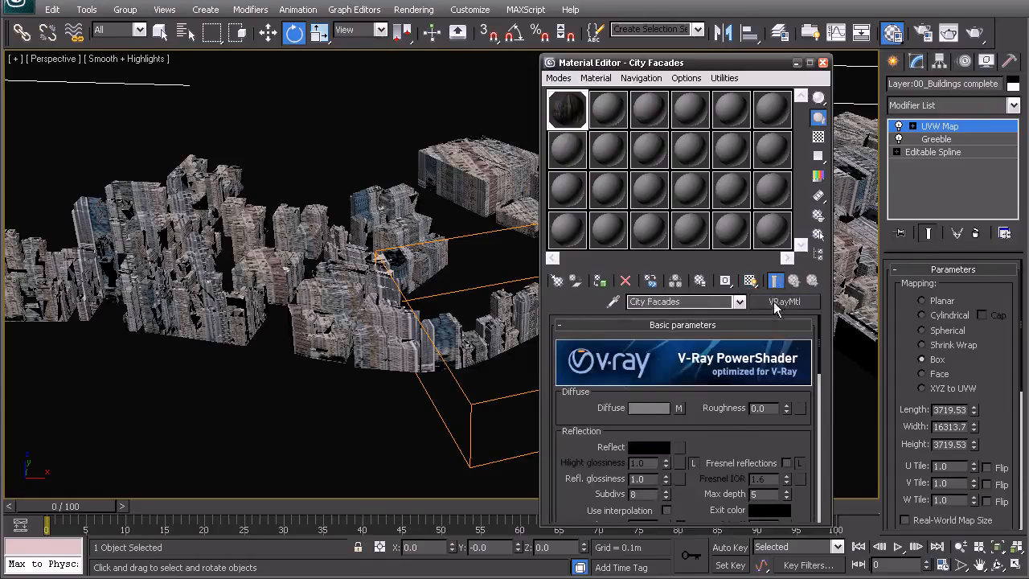
pyautogui.click(778, 304)
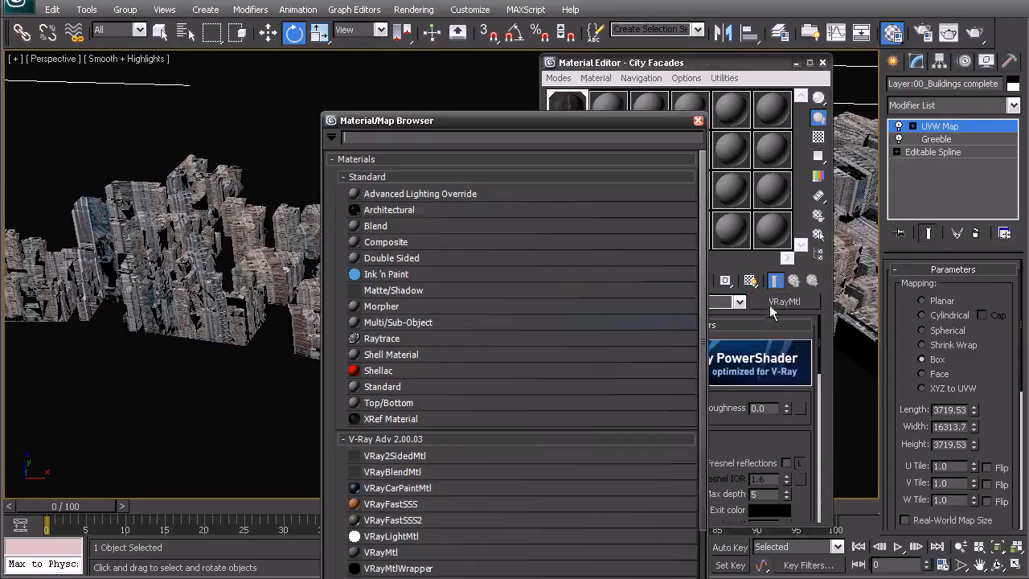
pyautogui.doubleClick(394, 322)
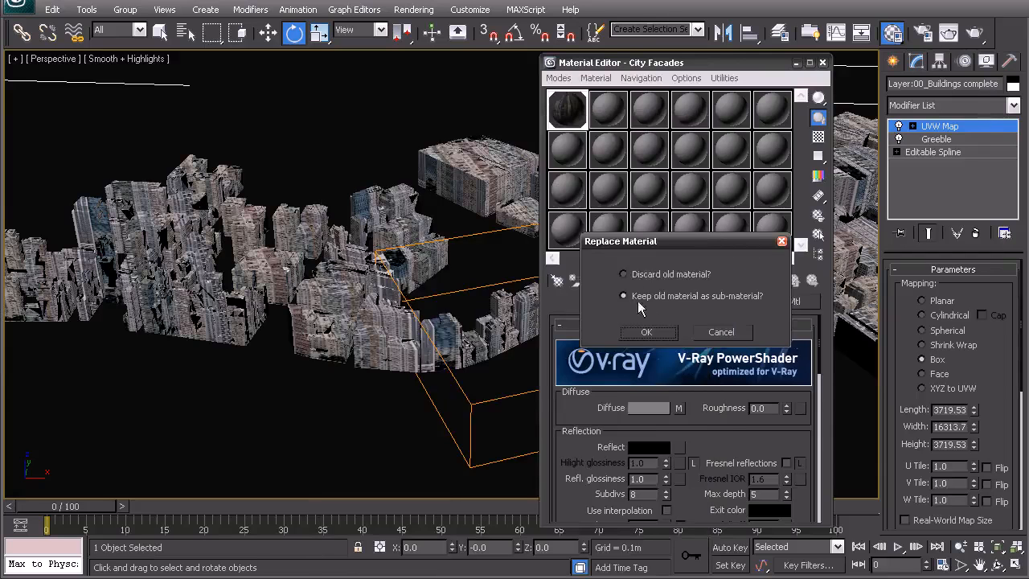
pyautogui.click(654, 333)
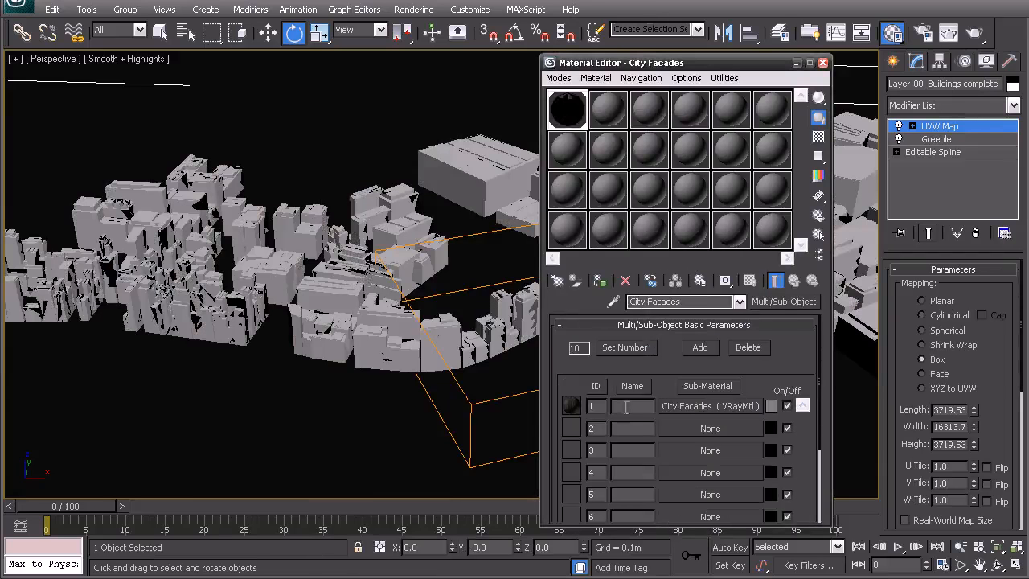
# Reduce the Multi/Sub-Object material to two sub-materials and name them facades and roof
pyautogui.click(747, 347)
pyautogui.click(748, 347)
pyautogui.click(748, 348)
pyautogui.click(748, 348)
pyautogui.click(748, 348)
pyautogui.click(748, 348)
pyautogui.click(748, 347)
pyautogui.click(748, 348)
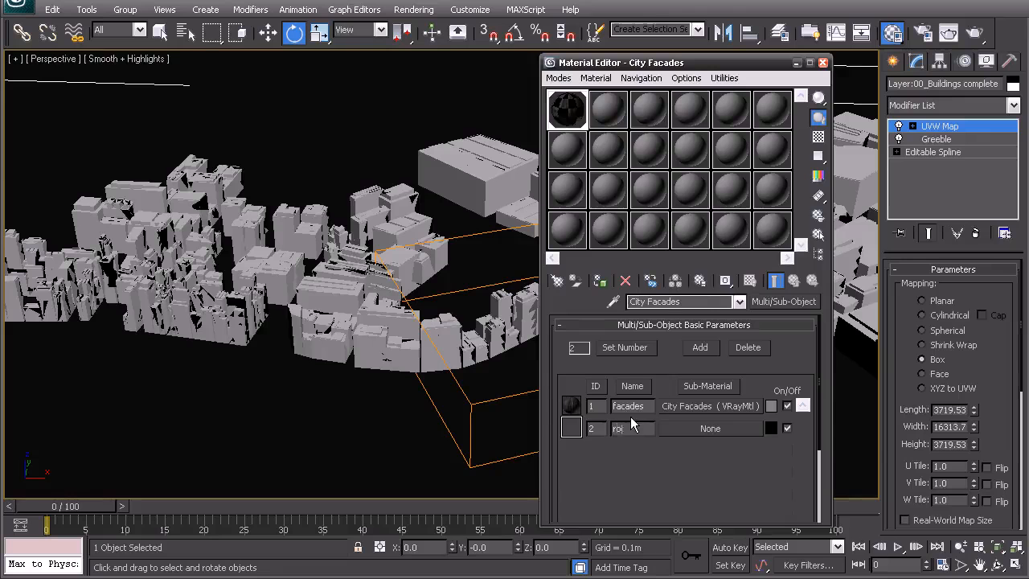
# Fill the roof slot with a VRayMtl named Roof with a grey diffuse colour, and assign the material to the buildings
pyautogui.click(686, 426)
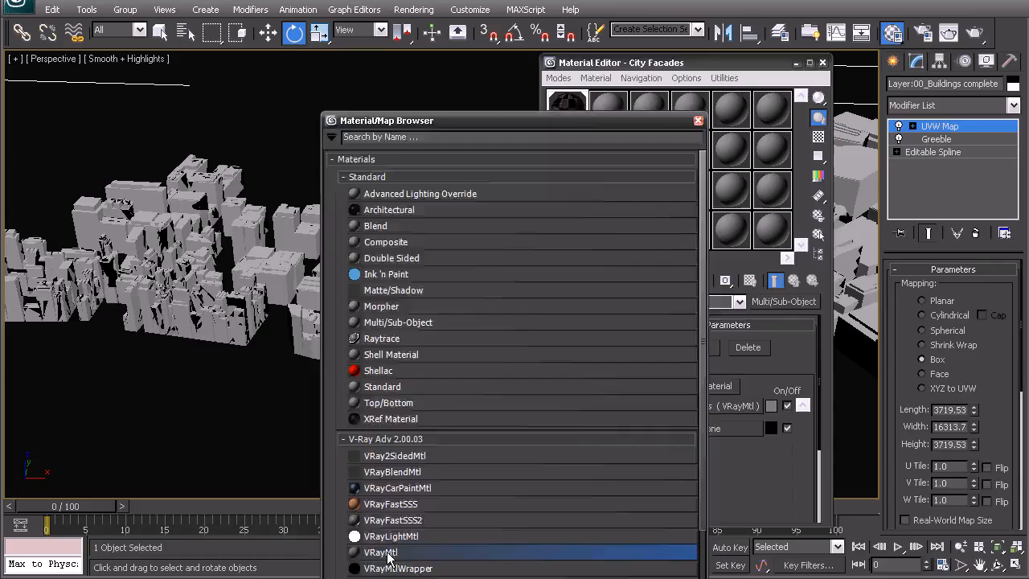
pyautogui.doubleClick(381, 552)
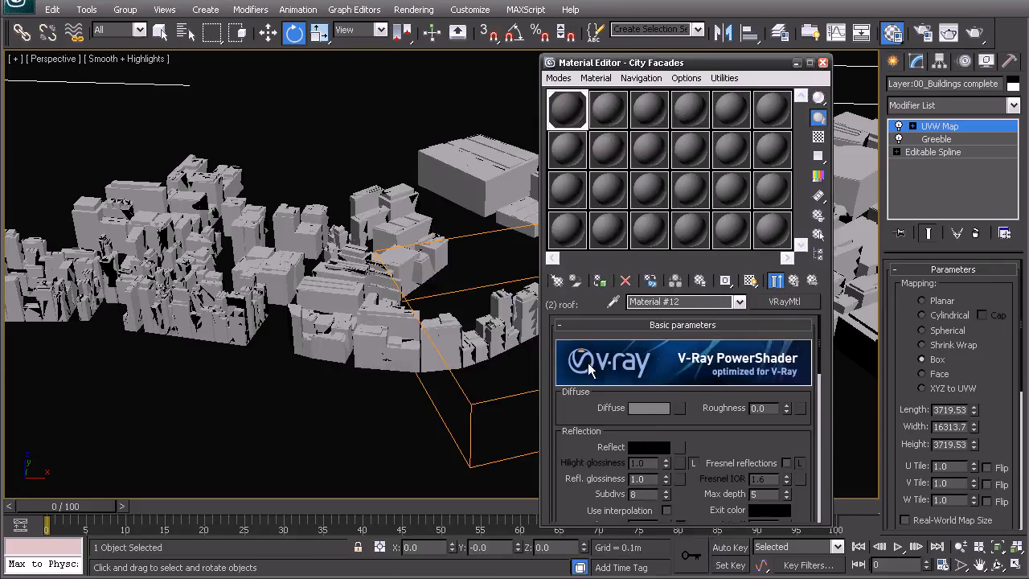
pyautogui.click(686, 301)
pyautogui.write('Roof')
pyautogui.click(659, 409)
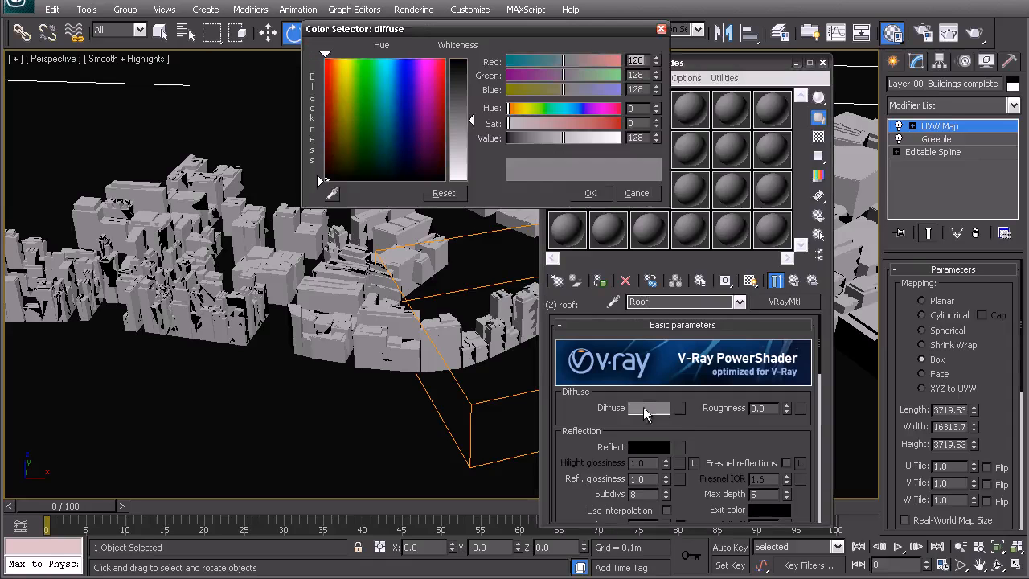
pyautogui.click(590, 193)
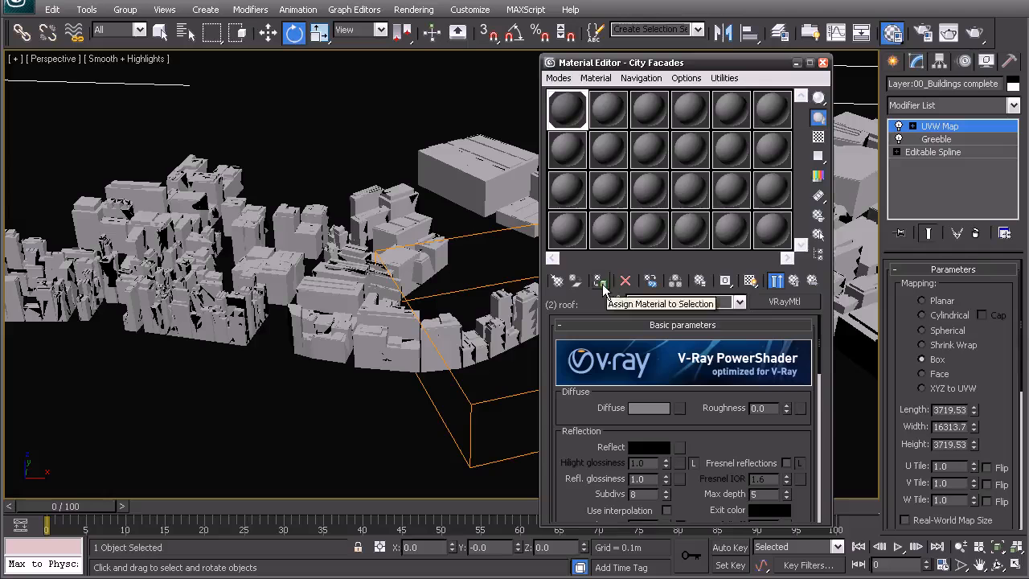
pyautogui.click(602, 283)
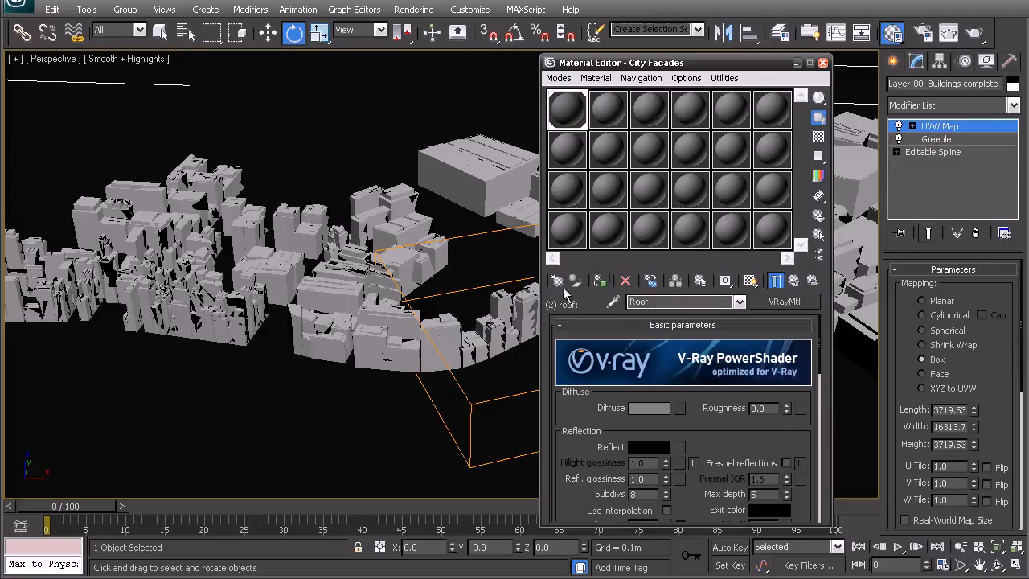
pyautogui.click(793, 282)
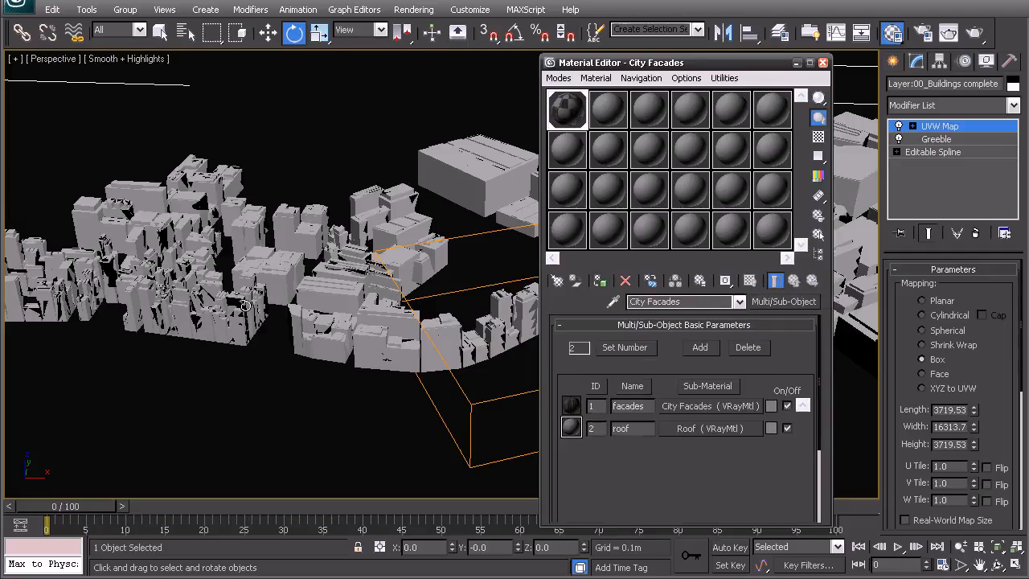
# Display the facades sub-material's texture on the buildings in the perspective view
pyautogui.keyDown('alt'); pyautogui.moveTo(245, 304); pyautogui.dragTo(233, 257, button='middle'); pyautogui.keyUp('alt')
pyautogui.click(704, 406)
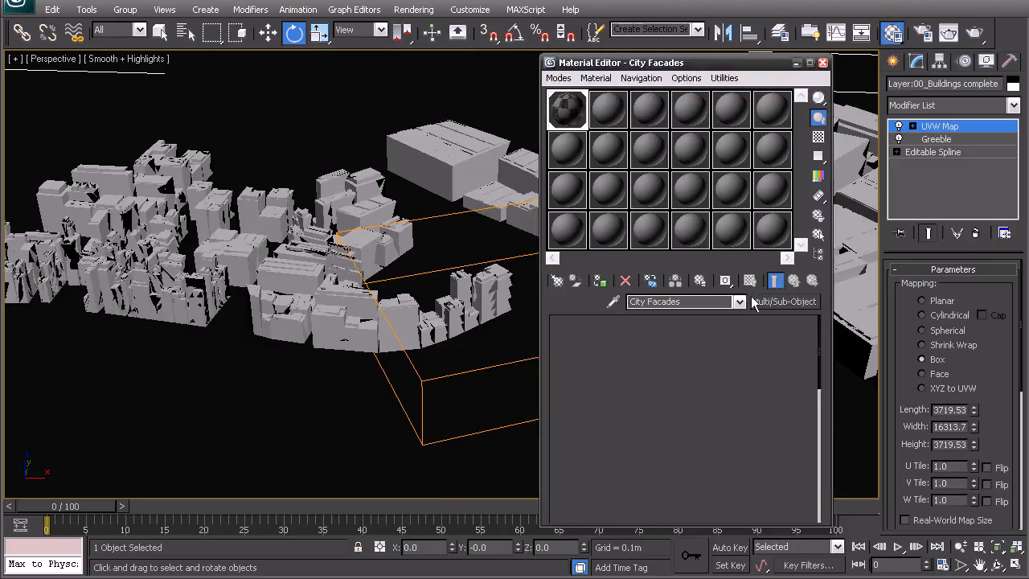
pyautogui.click(750, 280)
pyautogui.keyDown('alt'); pyautogui.moveTo(336, 300); pyautogui.dragTo(379, 301, button='middle'); pyautogui.keyUp('alt')
pyautogui.scroll(3, 379, 300)
pyautogui.rightClick(392, 304)
pyautogui.click(354, 282)
# Set the Greeble modifier's widget material ID to 2
pyautogui.click(941, 139)
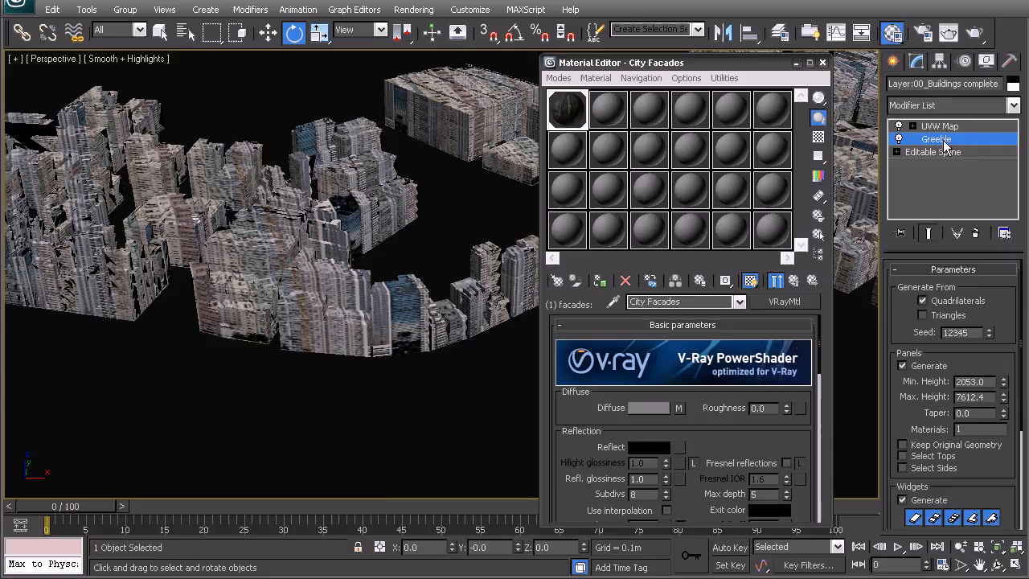
pyautogui.scroll(-5, 971, 456)
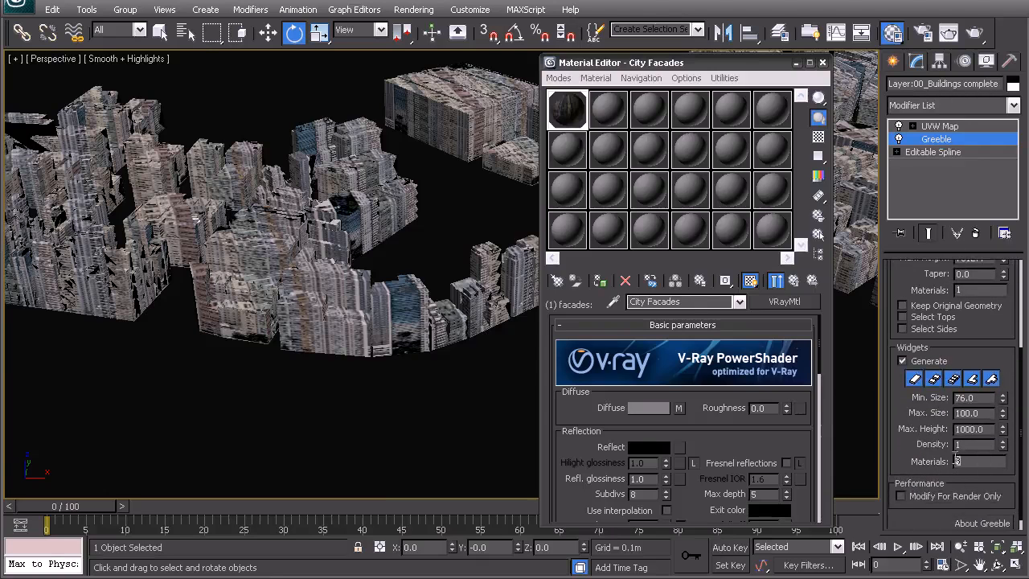
pyautogui.press('Return')
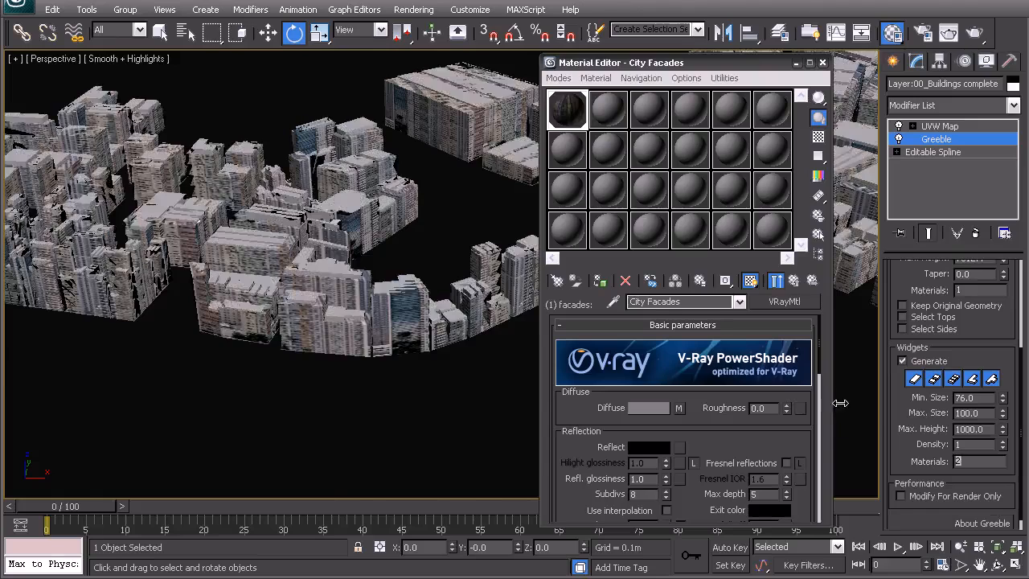
# Examine the rooftop widgets and the roof surfaces around them close up with edged faces shown
pyautogui.scroll(10, 279, 216)
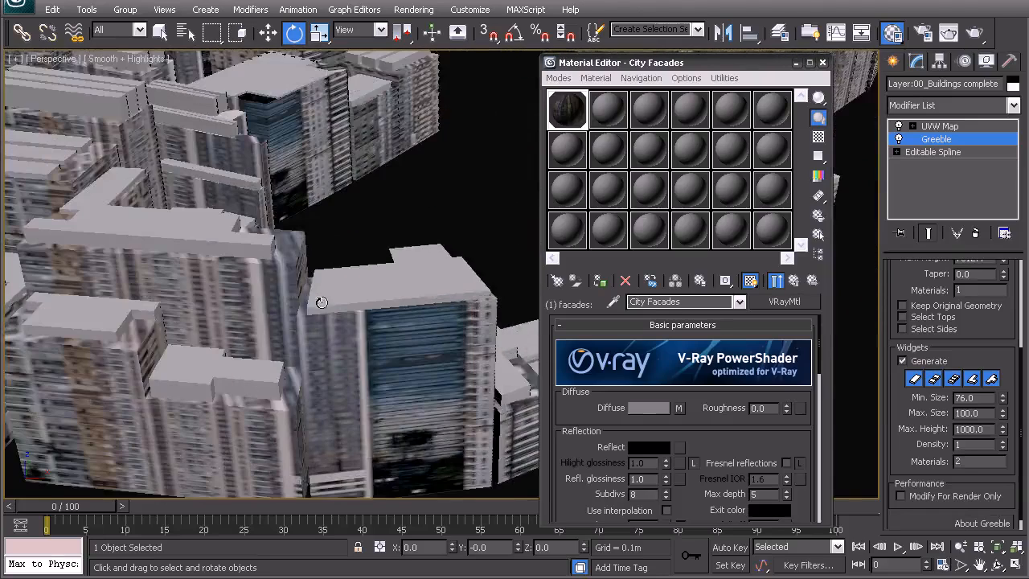
pyautogui.keyDown('alt'); pyautogui.moveTo(325, 306); pyautogui.dragTo(391, 230, button='middle'); pyautogui.keyUp('alt')
pyautogui.press('F4')
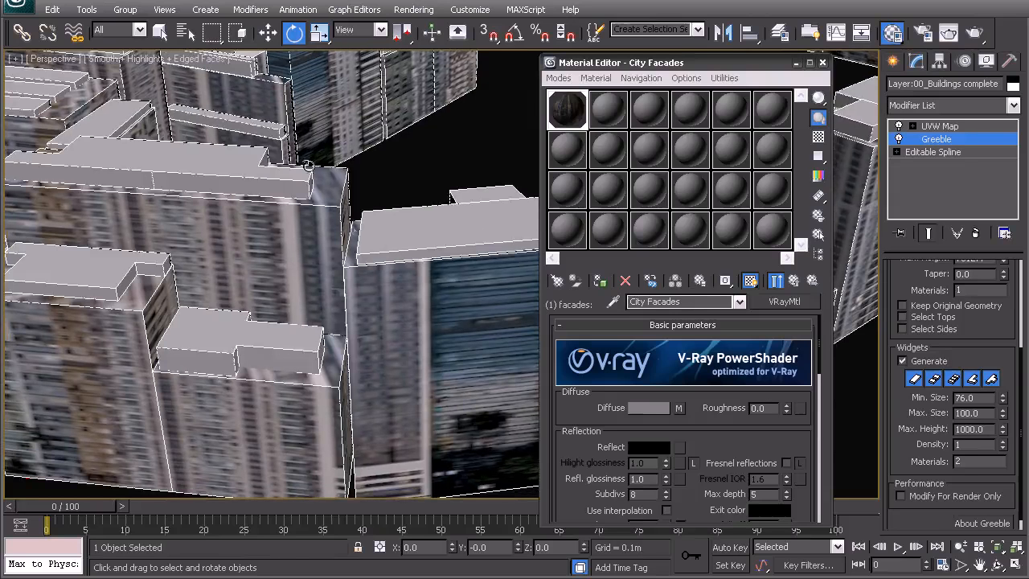
pyautogui.keyDown('alt'); pyautogui.moveTo(235, 371); pyautogui.dragTo(287, 369, button='middle'); pyautogui.keyUp('alt')
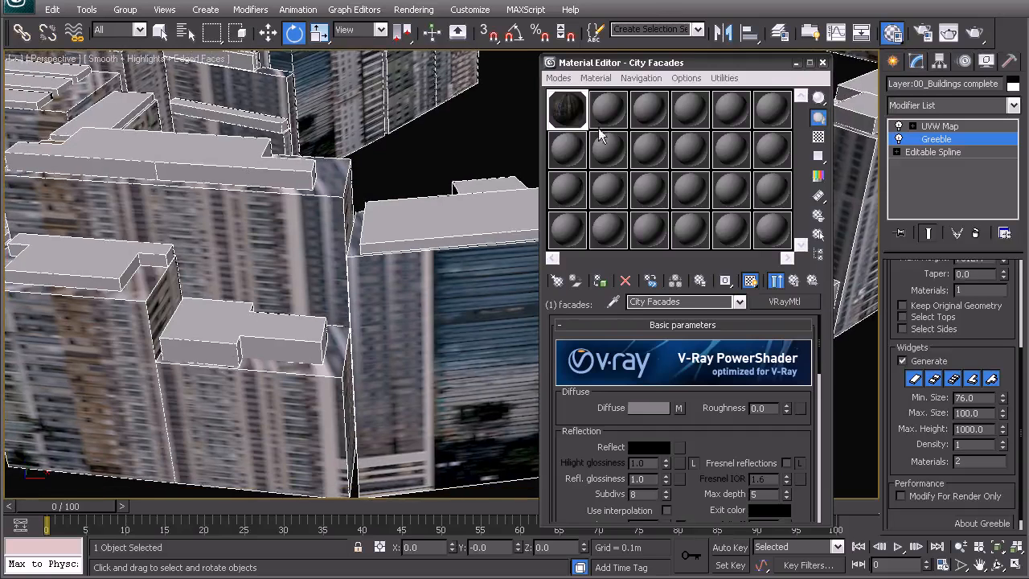
# Close the Material Editor and add an Edit Poly modifier directly above Greeble, working at polygon level
pyautogui.click(823, 63)
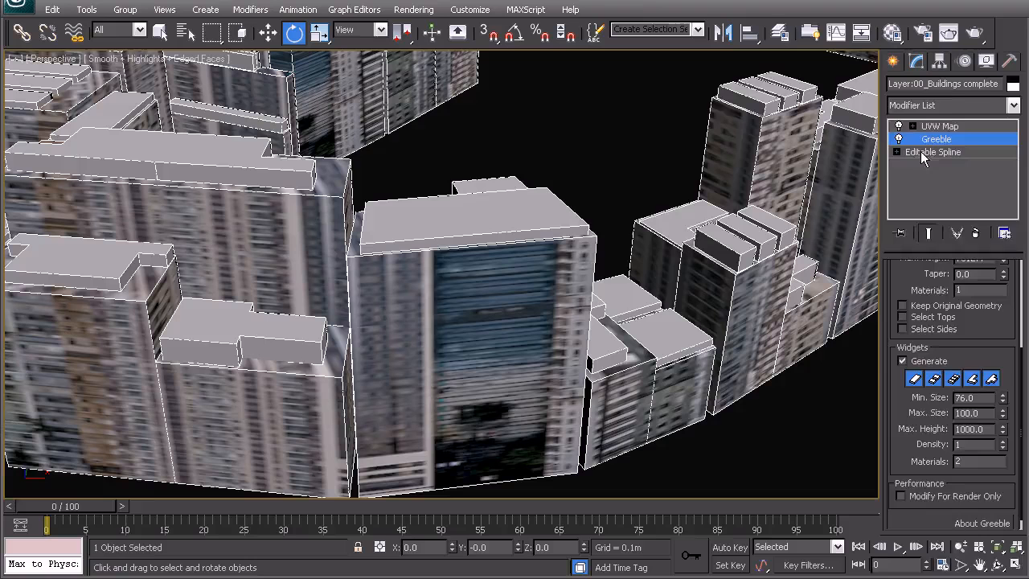
pyautogui.click(945, 109)
pyautogui.scroll(-5, 909, 144)
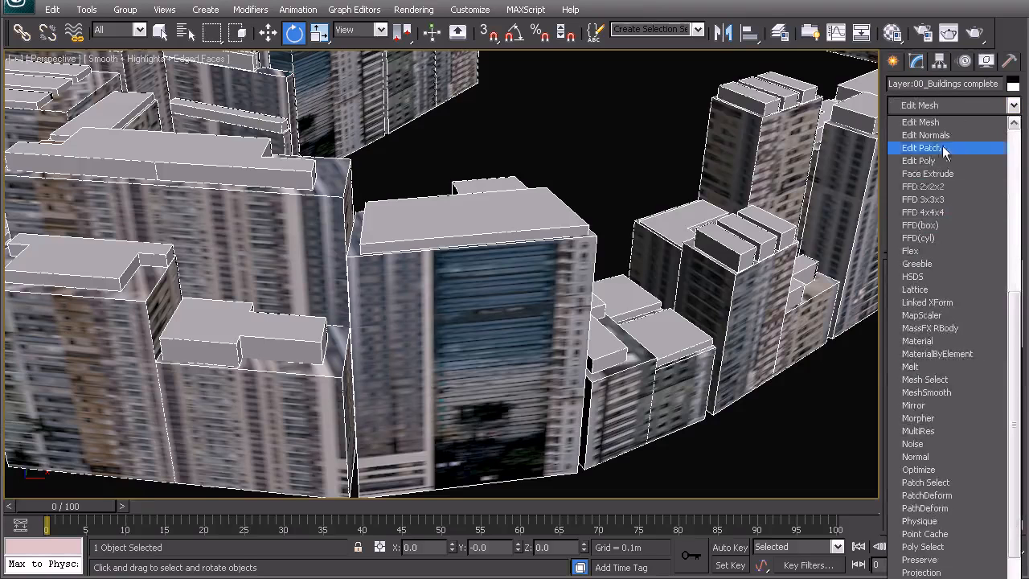
pyautogui.click(929, 168)
pyautogui.click(970, 395)
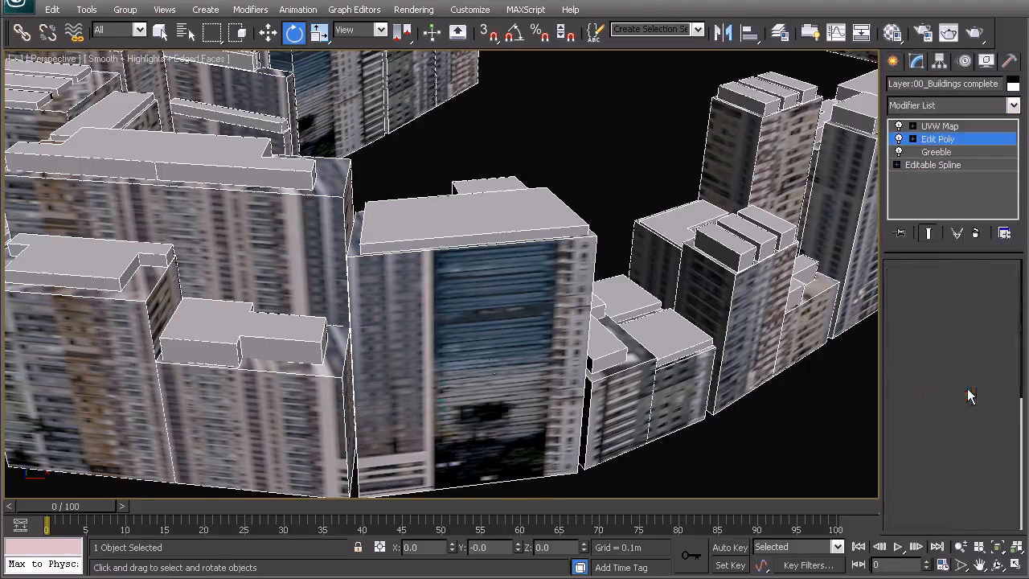
# Select all the buildings' wall polygons in the front view with a crossing selection along their base
pyautogui.moveTo(378, 256); pyautogui.dragTo(449, 241, button='middle')
pyautogui.press('f')
pyautogui.press('z')
pyautogui.moveTo(791, 283); pyautogui.dragTo(771, 291, button='middle')
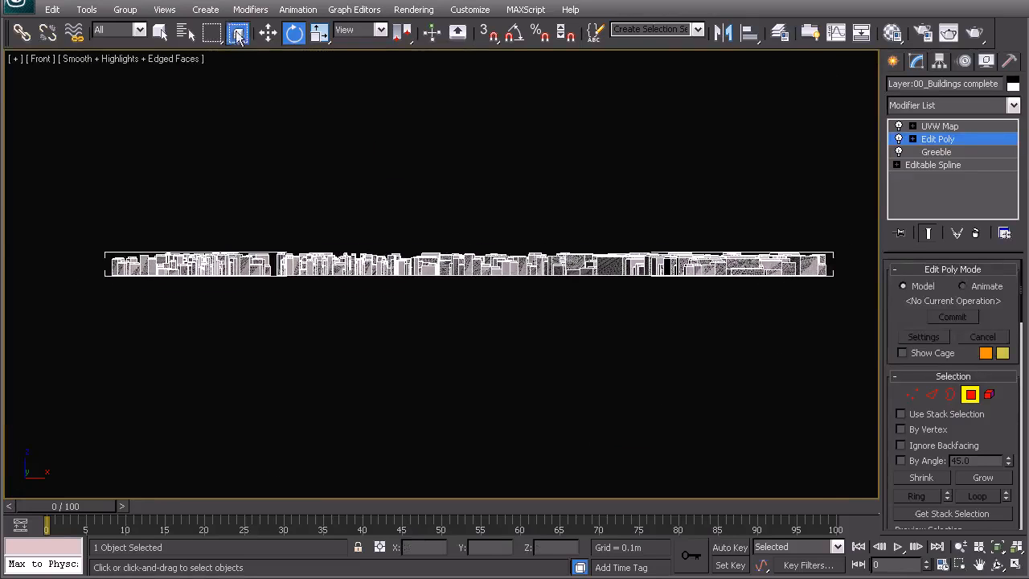
pyautogui.moveTo(851, 304); pyautogui.dragTo(44, 283)
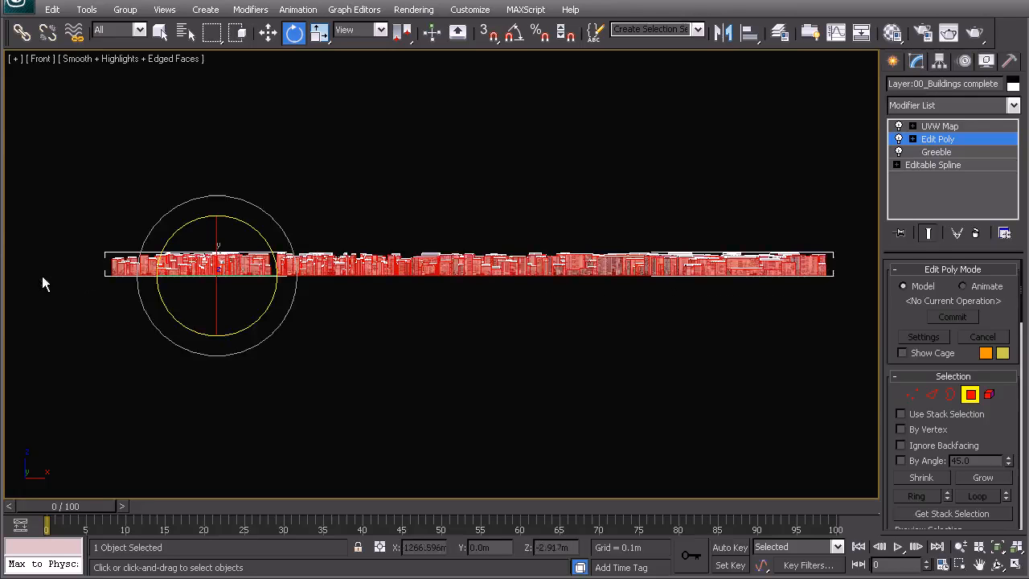
# Check the wall selection in the perspective view and invert it to select the roof polygons instead
pyautogui.press('p')
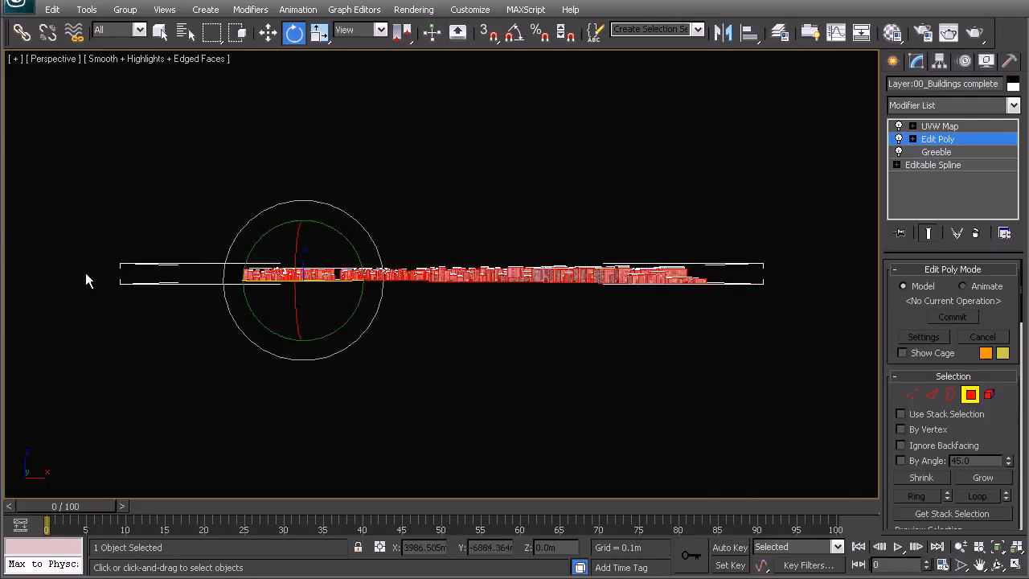
pyautogui.keyDown('alt'); pyautogui.moveTo(386, 320); pyautogui.dragTo(388, 333, button='middle'); pyautogui.keyUp('alt')
pyautogui.scroll(5, 398, 337)
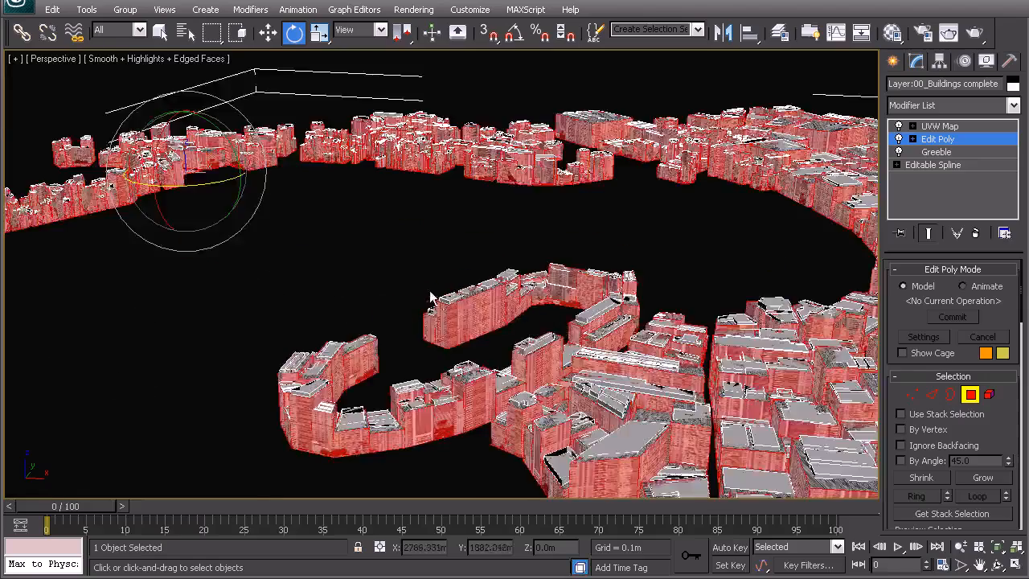
pyautogui.scroll(3, 476, 331)
pyautogui.moveTo(580, 351); pyautogui.dragTo(501, 327, button='middle')
pyautogui.scroll(6, 501, 327)
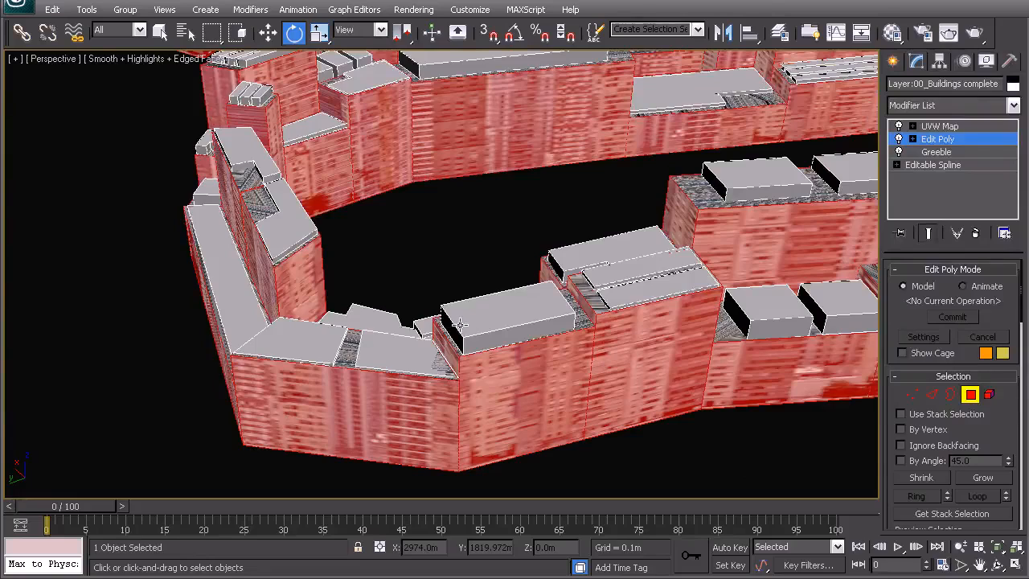
pyautogui.hotkey('ctrl', 'i')
pyautogui.scroll(-1, 386, 262)
pyautogui.moveTo(386, 262); pyautogui.dragTo(472, 316, button='middle')
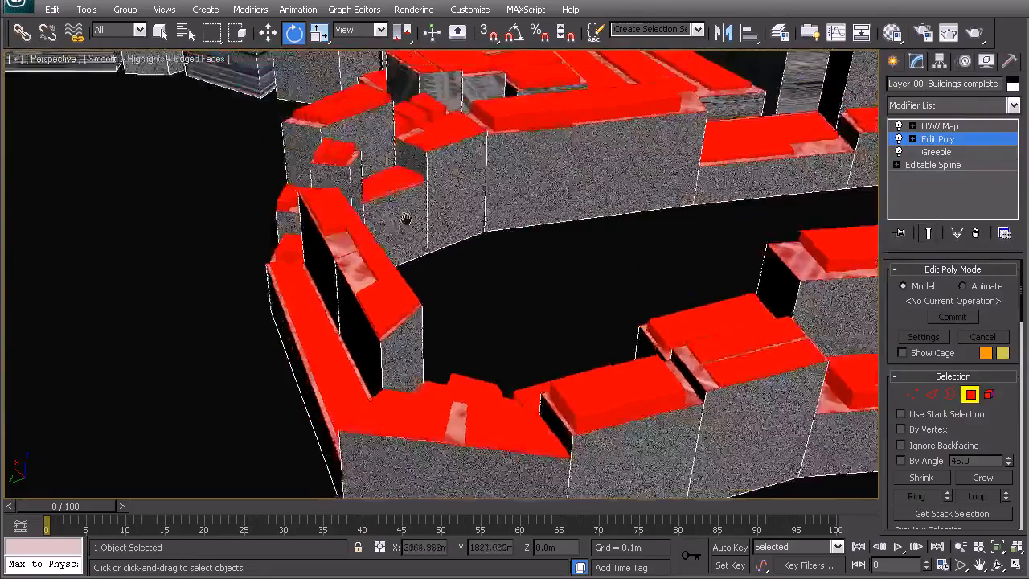
pyautogui.scroll(-4, 456, 132)
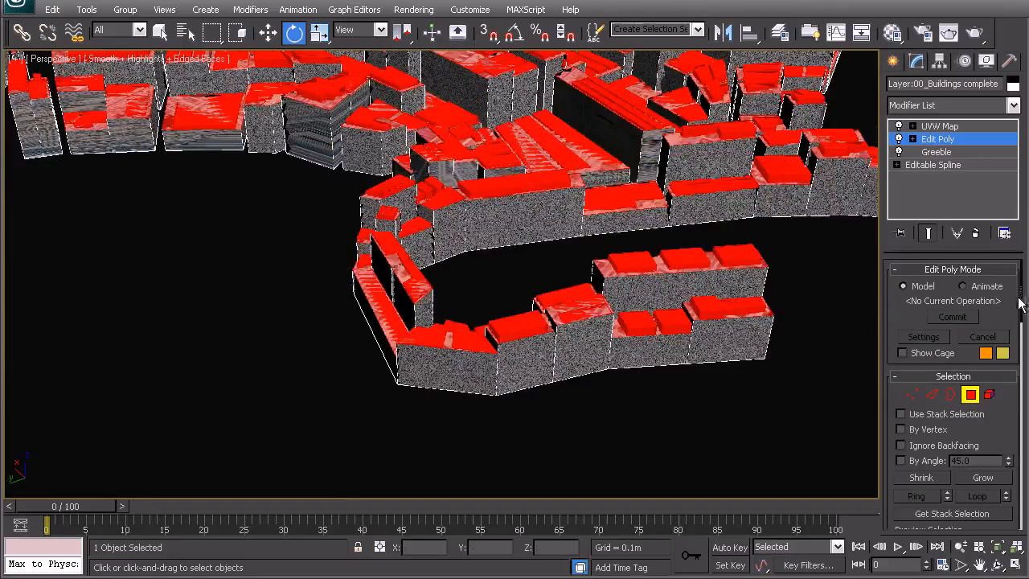
# Assign the roof sub-material's ID to the selected roof polygons, leave polygon level and deselect the buildings
pyautogui.moveTo(1022, 299); pyautogui.dragTo(1015, 497)
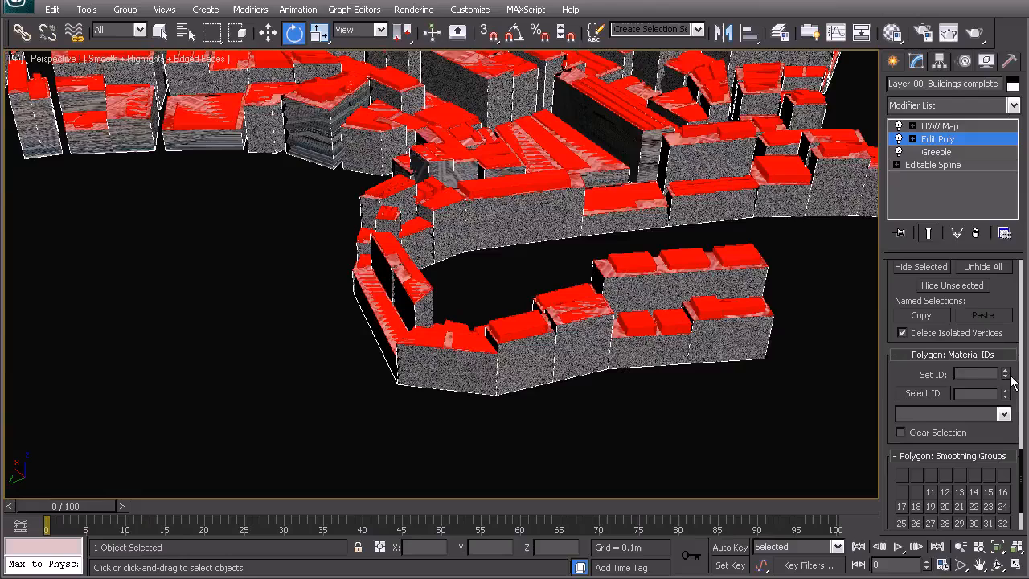
pyautogui.rightClick(563, 275)
pyautogui.click(482, 249)
pyautogui.click(240, 304)
# Inspect the roofs and facades from close up and reselect the buildings
pyautogui.keyDown('alt'); pyautogui.moveTo(352, 295); pyautogui.dragTo(593, 300, button='middle'); pyautogui.keyUp('alt')
pyautogui.scroll(10, 295, 289)
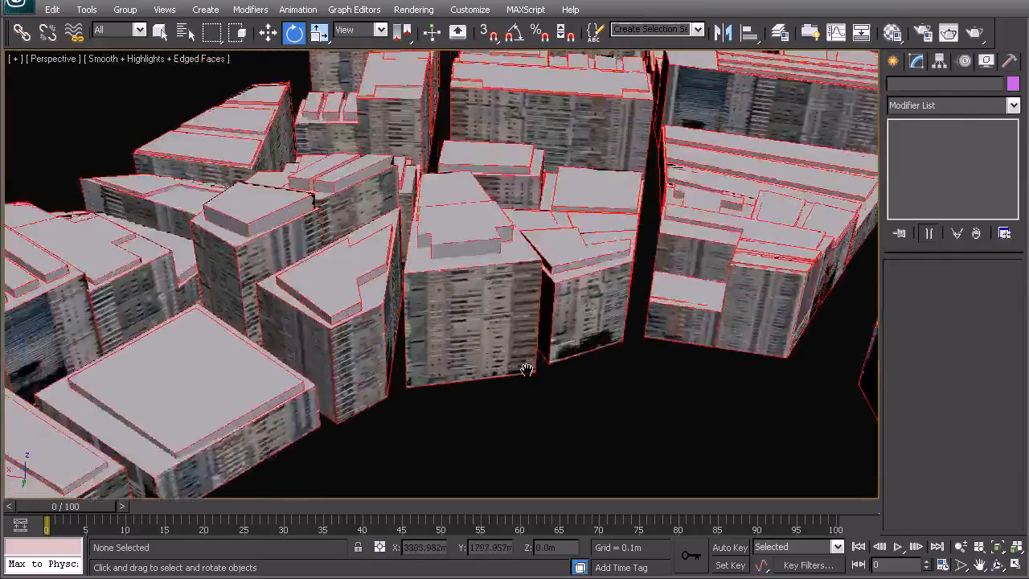
pyautogui.keyDown('alt'); pyautogui.moveTo(447, 261); pyautogui.dragTo(395, 266, button='middle'); pyautogui.keyUp('alt')
pyautogui.click(445, 292)
pyautogui.moveTo(444, 292); pyautogui.dragTo(408, 254, button='middle')
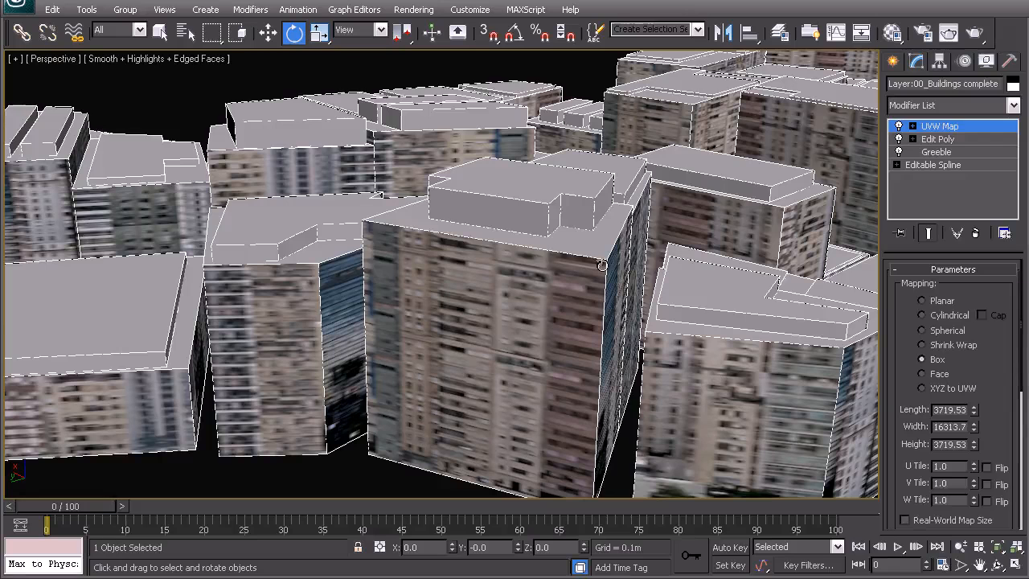
# Set the maximum height of the Greeble modifier's widgets to 500
pyautogui.click(937, 152)
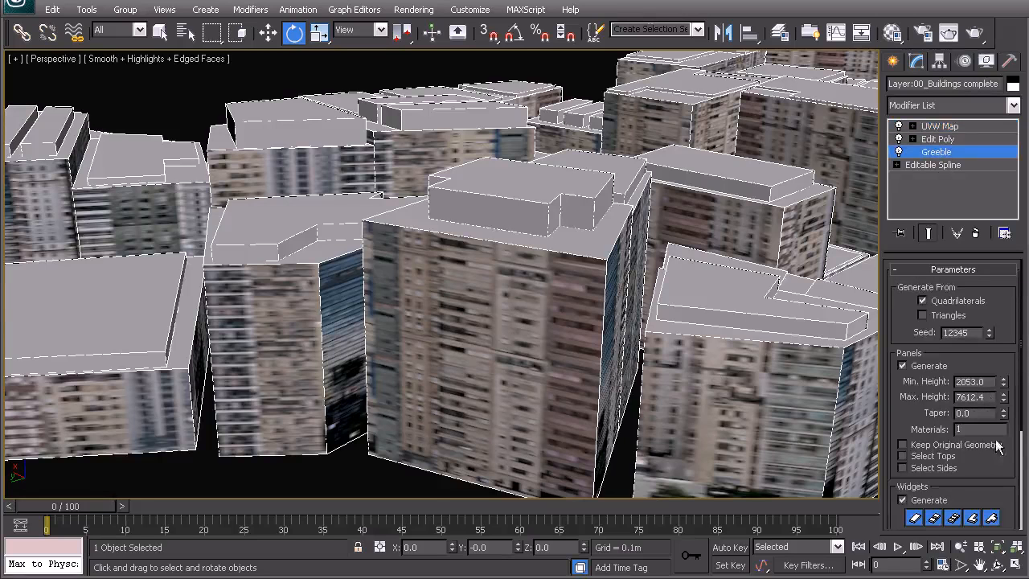
pyautogui.moveTo(1003, 487); pyautogui.dragTo(1003, 321)
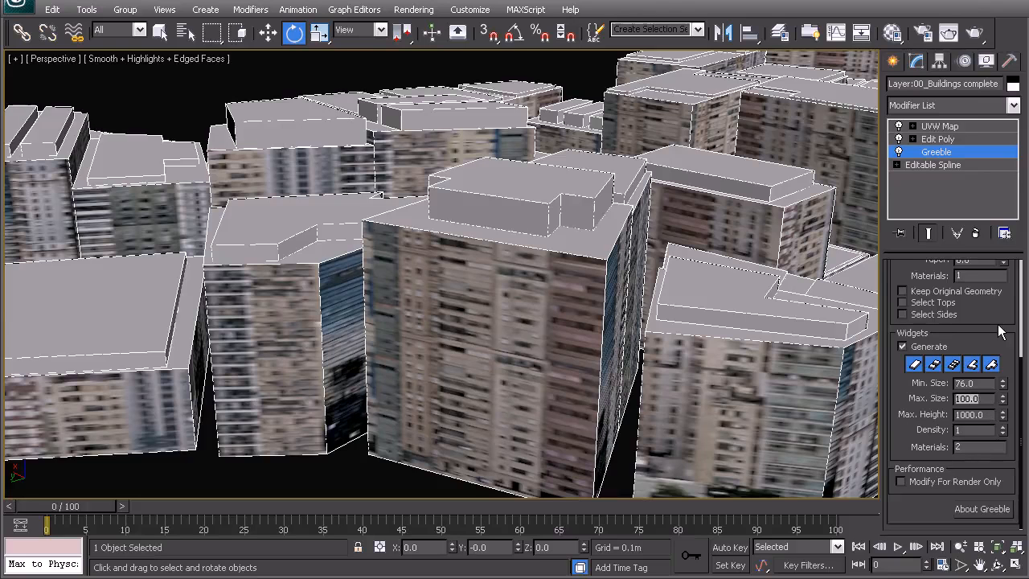
pyautogui.press('Tab')
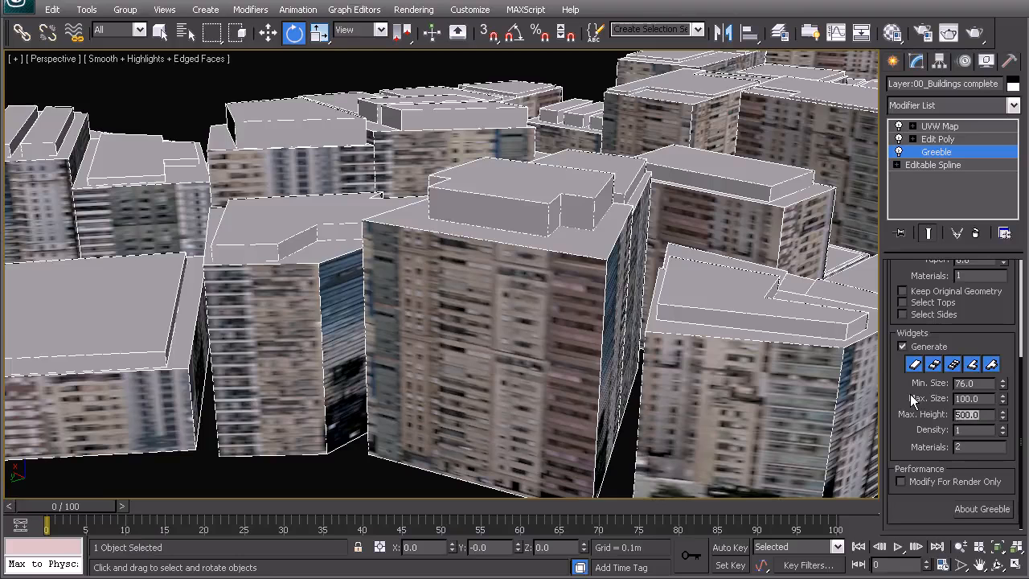
pyautogui.moveTo(207, 237); pyautogui.dragTo(308, 241, button='middle')
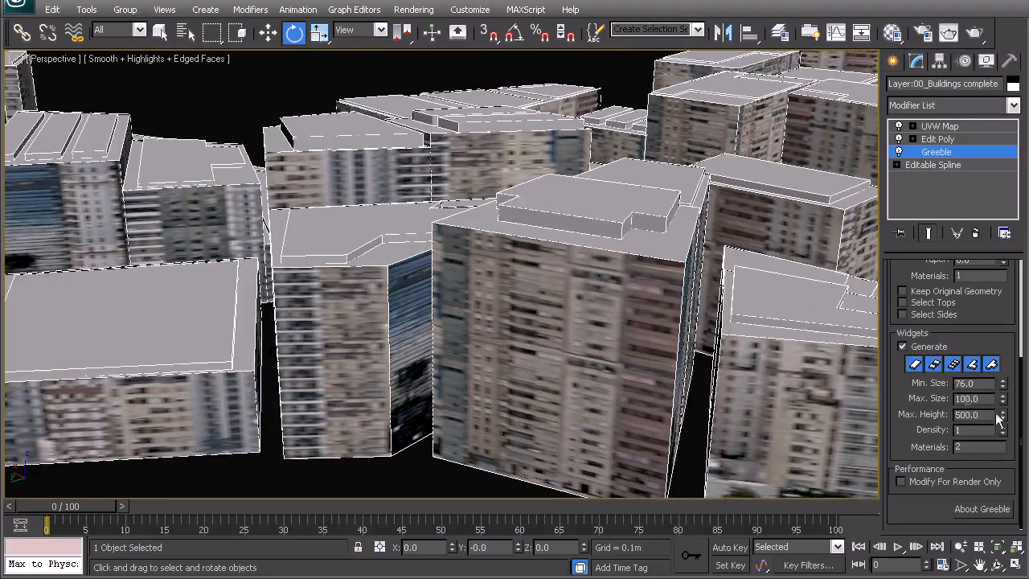
# Deselect the buildings and look over the whole city in perspective and in the top view
pyautogui.click(294, 85)
pyautogui.scroll(-8, 476, 277)
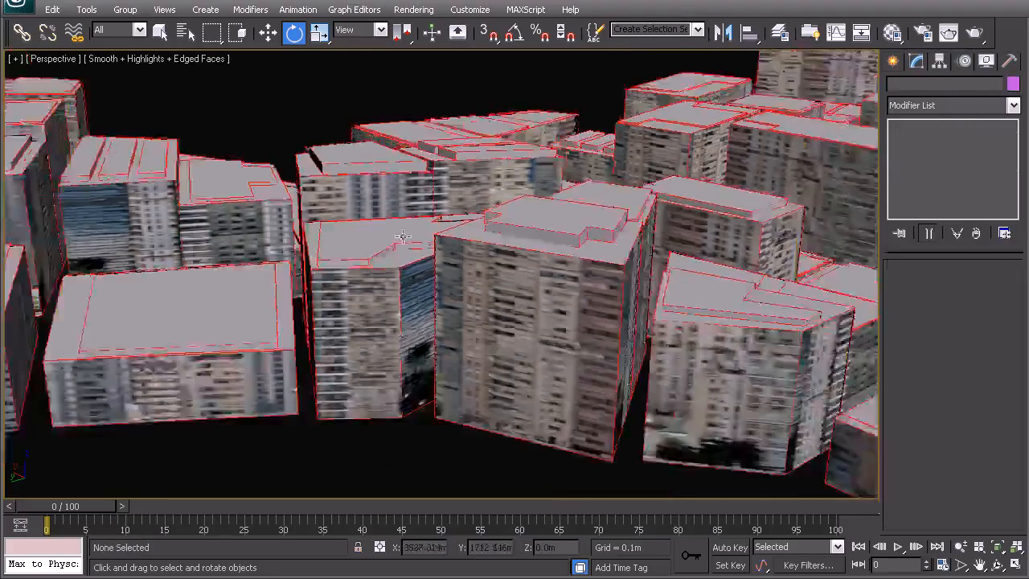
pyautogui.scroll(8, 476, 277)
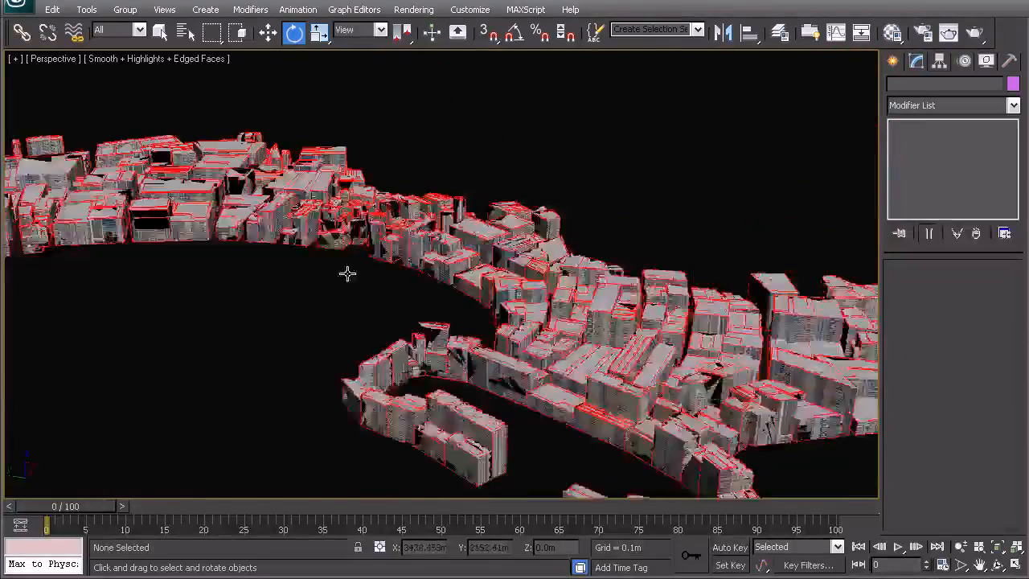
pyautogui.keyDown('alt'); pyautogui.moveTo(301, 274); pyautogui.dragTo(307, 372, button='middle'); pyautogui.keyUp('alt')
pyautogui.scroll(6, 377, 296)
pyautogui.press('t')
pyautogui.press('z')
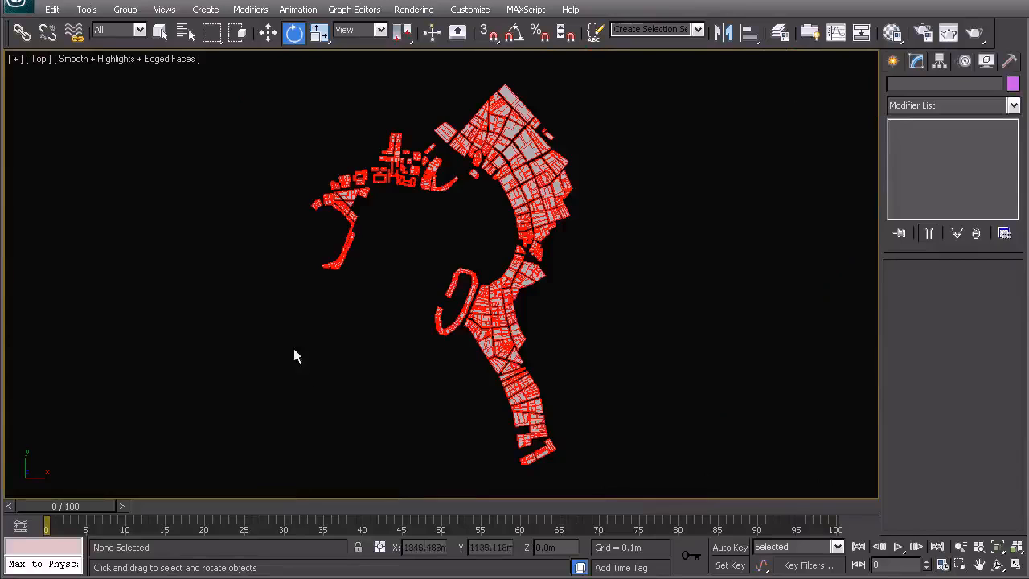
pyautogui.moveTo(384, 250); pyautogui.dragTo(386, 280, button='middle')
pyautogui.scroll(2, 390, 262)
pyautogui.scroll(2, 391, 263)
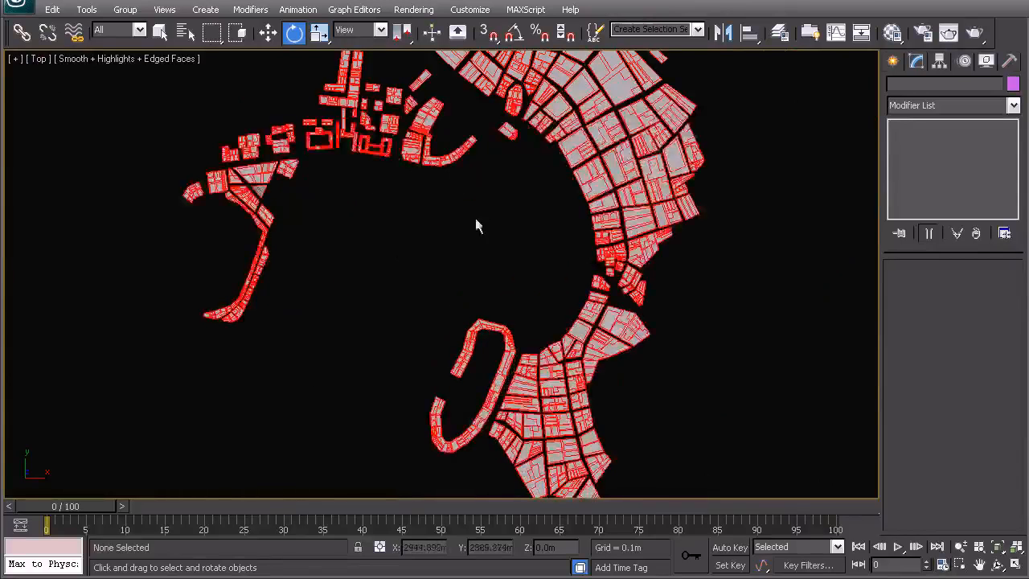
# Return to the perspective view of the city and turn off the edged faces display
pyautogui.press('p')
pyautogui.keyDown('alt'); pyautogui.moveTo(413, 213); pyautogui.dragTo(359, 216, button='middle'); pyautogui.keyUp('alt')
pyautogui.scroll(-4, 456, 270)
pyautogui.scroll(4, 506, 317)
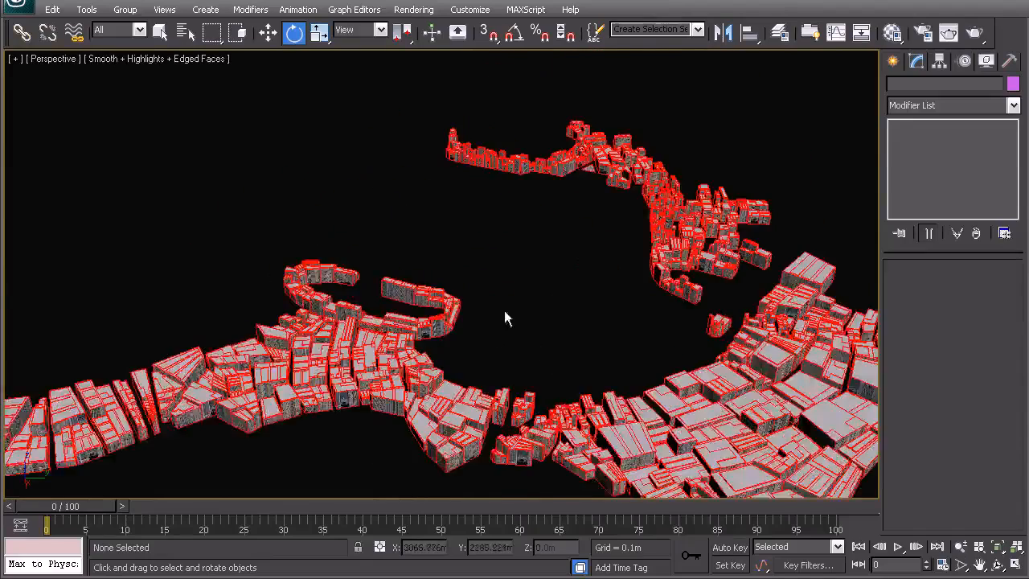
pyautogui.press('F4')
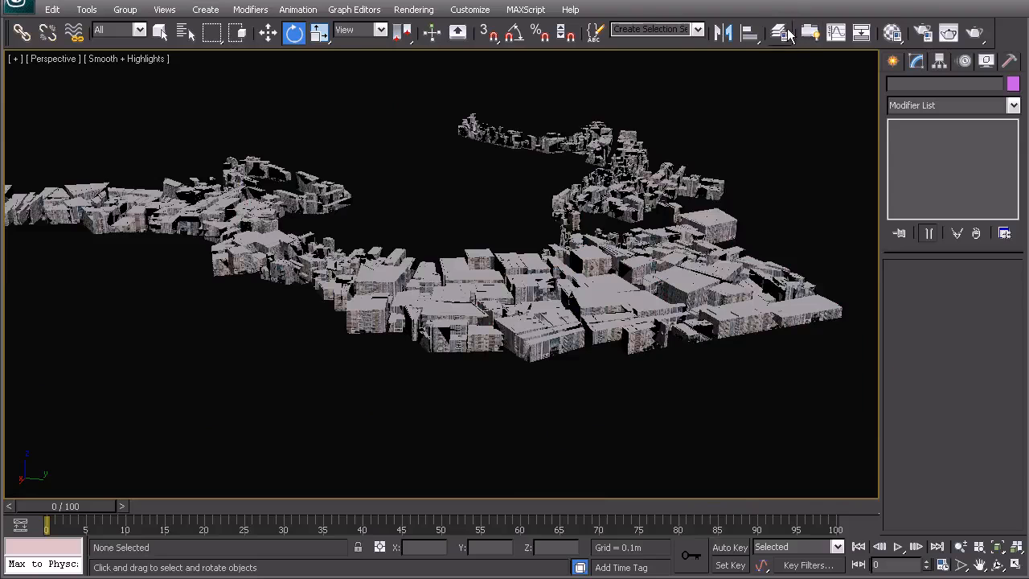
# Unhide the 01_Site Mesh layer and close the layer manager
pyautogui.click(779, 32)
pyautogui.click(823, 201)
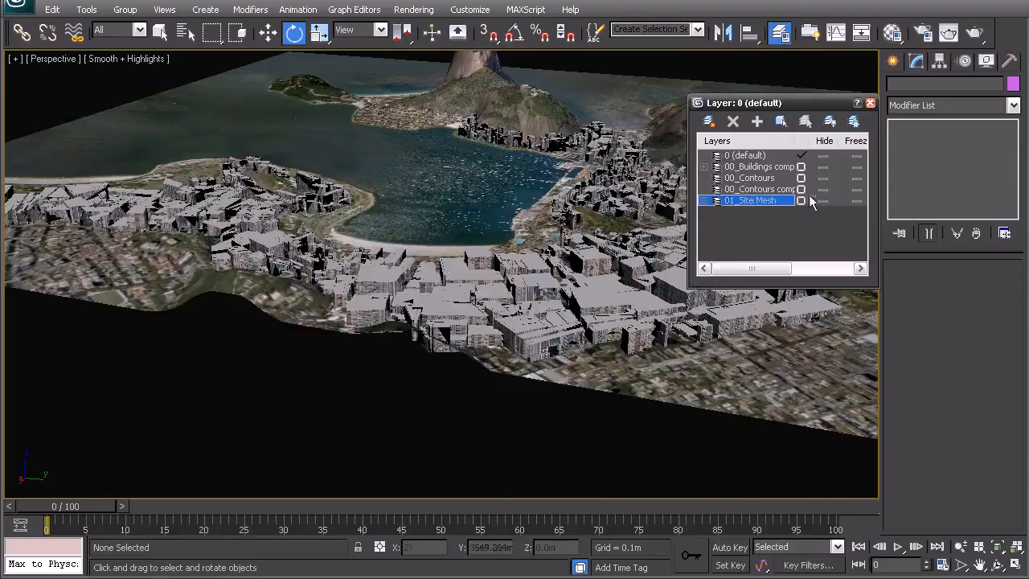
pyautogui.click(870, 103)
# Examine how the buildings sit on the site mesh along the bay's waterfront, from close up and from afar
pyautogui.keyDown('alt'); pyautogui.moveTo(494, 253); pyautogui.dragTo(653, 299, button='middle'); pyautogui.keyUp('alt')
pyautogui.scroll(5, 462, 241)
pyautogui.moveTo(458, 161); pyautogui.dragTo(467, 303, button='middle')
pyautogui.scroll(-5, 467, 304)
pyautogui.moveTo(386, 296); pyautogui.dragTo(384, 259, button='middle')
pyautogui.scroll(5, 652, 298)
pyautogui.moveTo(689, 286); pyautogui.dragTo(344, 386, button='middle')
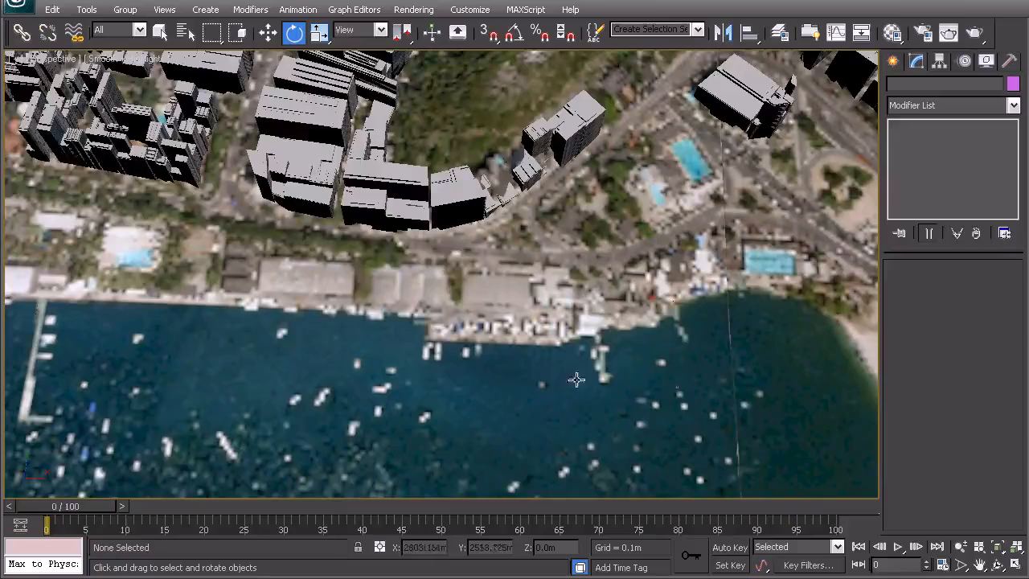
pyautogui.keyDown('alt'); pyautogui.moveTo(424, 279); pyautogui.dragTo(419, 236, button='middle'); pyautogui.keyUp('alt')
pyautogui.scroll(-10, 419, 236)
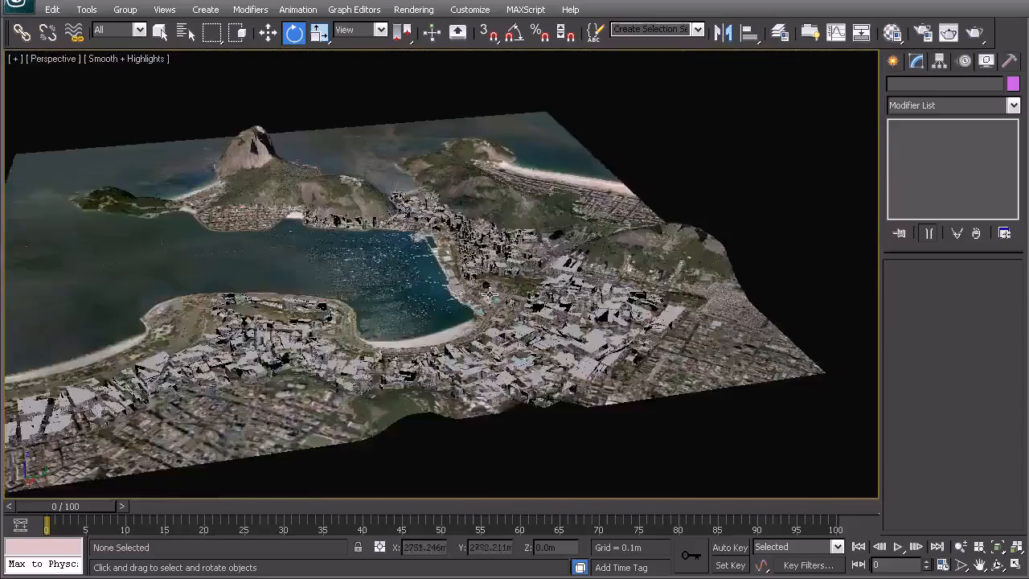
pyautogui.keyDown('alt'); pyautogui.moveTo(489, 295); pyautogui.dragTo(569, 288, button='middle'); pyautogui.keyUp('alt')
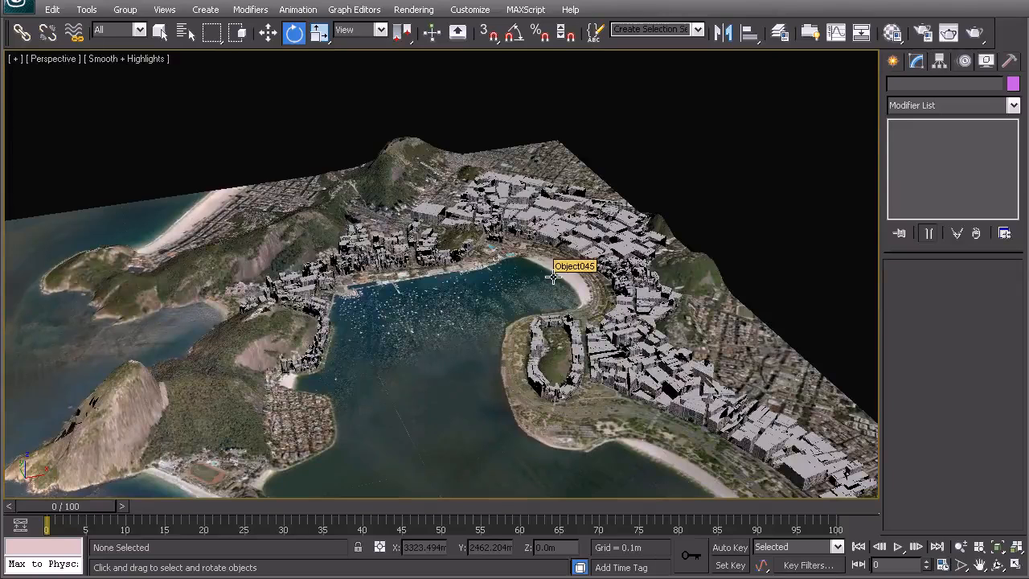
# Inspect the textured facades and roofs of the dense building blocks up close, and view the entire site from the top
pyautogui.keyDown('alt'); pyautogui.moveTo(554, 277); pyautogui.dragTo(386, 233, button='middle'); pyautogui.keyUp('alt')
pyautogui.scroll(5, 483, 241)
pyautogui.moveTo(534, 237); pyautogui.dragTo(588, 256, button='middle')
pyautogui.scroll(5, 521, 298)
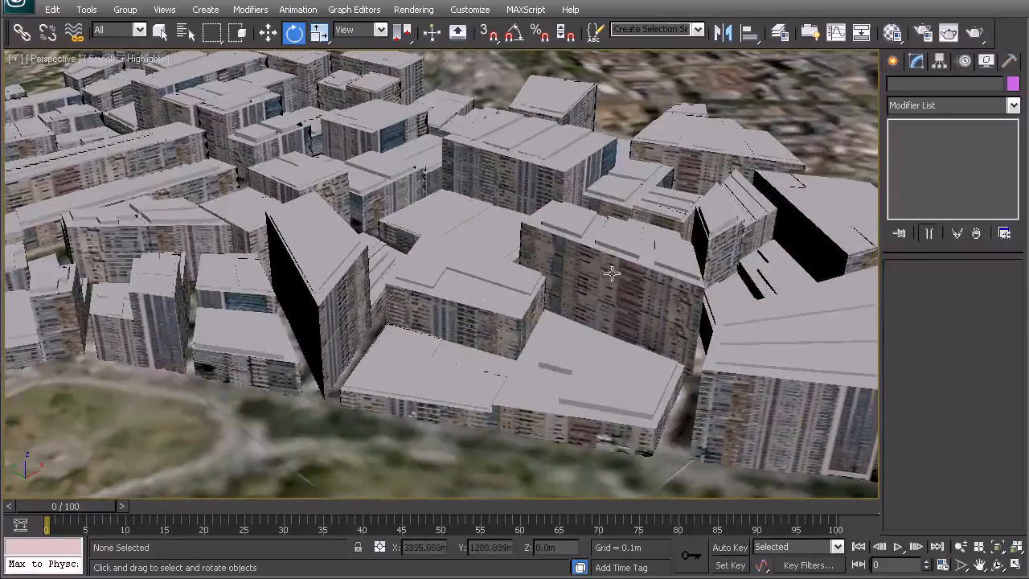
pyautogui.keyDown('alt'); pyautogui.moveTo(349, 234); pyautogui.dragTo(416, 278, button='middle'); pyautogui.keyUp('alt')
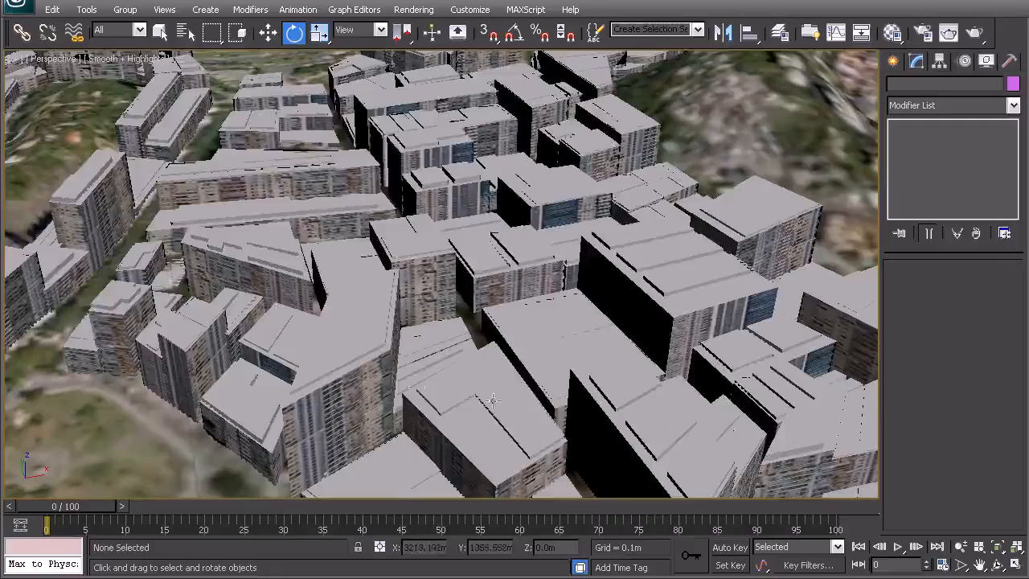
pyautogui.moveTo(285, 311); pyautogui.dragTo(453, 342, button='middle')
pyautogui.scroll(-5, 470, 298)
pyautogui.moveTo(355, 230); pyautogui.dragTo(410, 405, button='middle')
pyautogui.moveTo(457, 323); pyautogui.dragTo(445, 350, button='middle')
pyautogui.press('t')
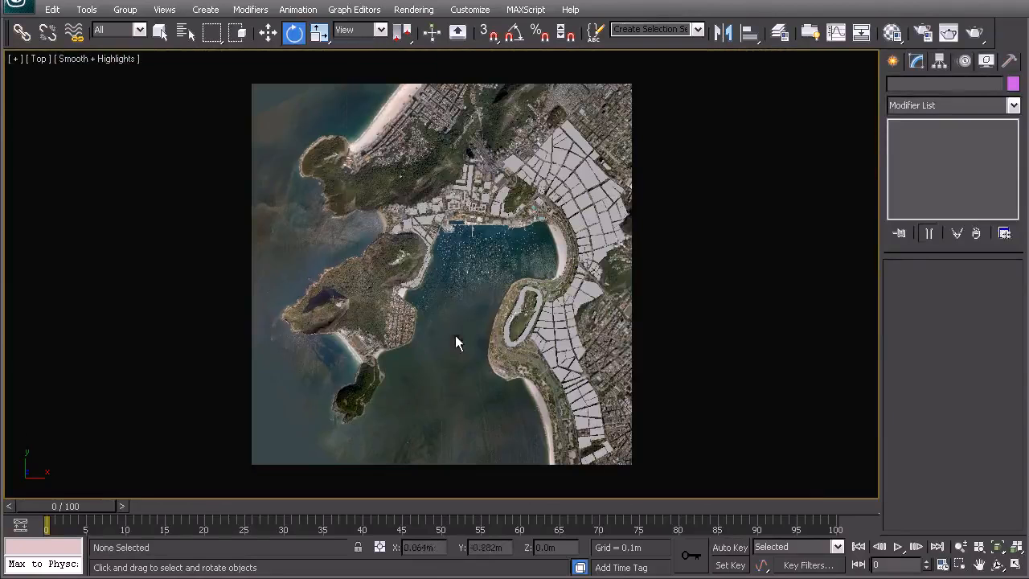